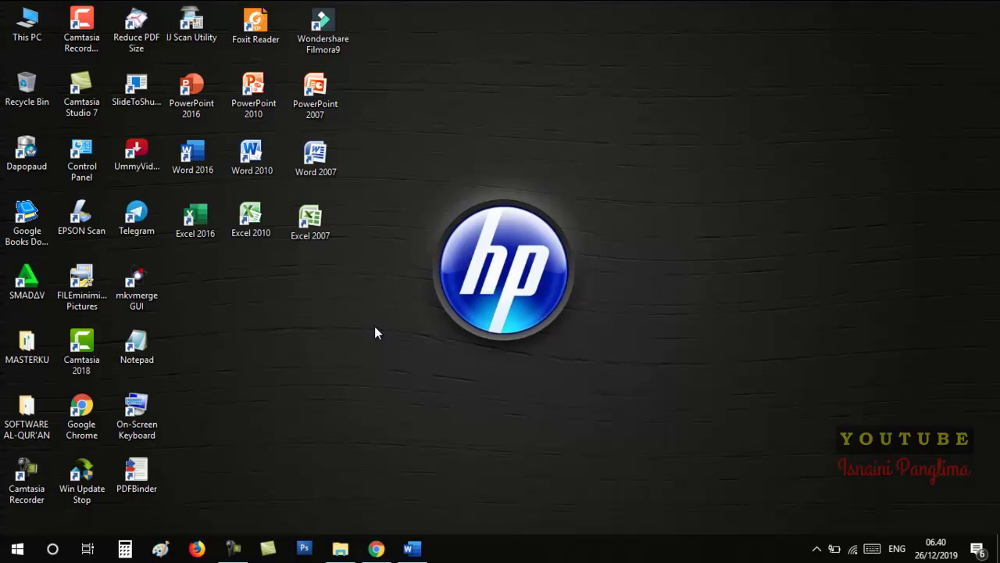
In the blank Word document, insert nine recently used emojis from the Windows emoji panel, starting with a smiling face and including the COOL sign.
left_click(411, 548)
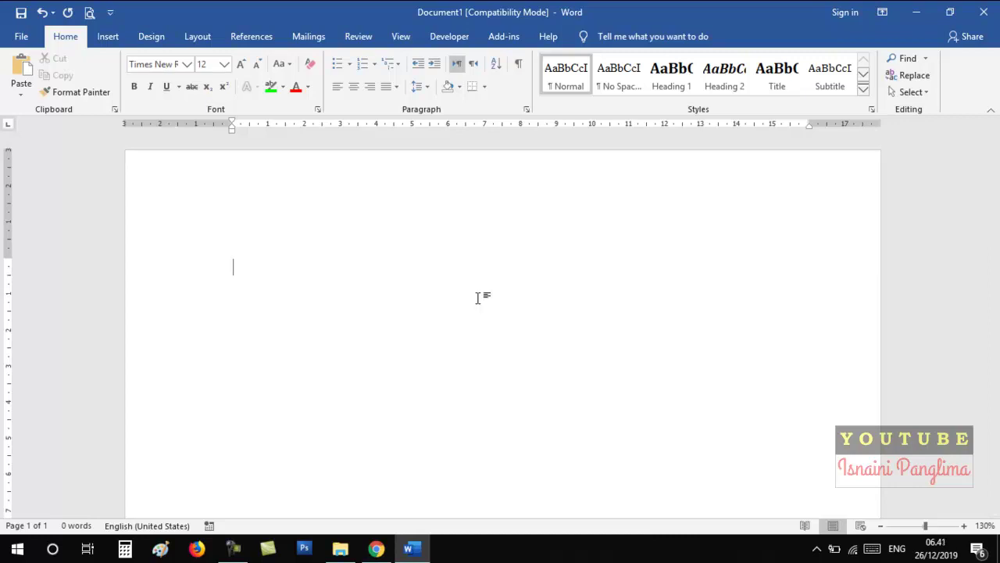
key("super+period")
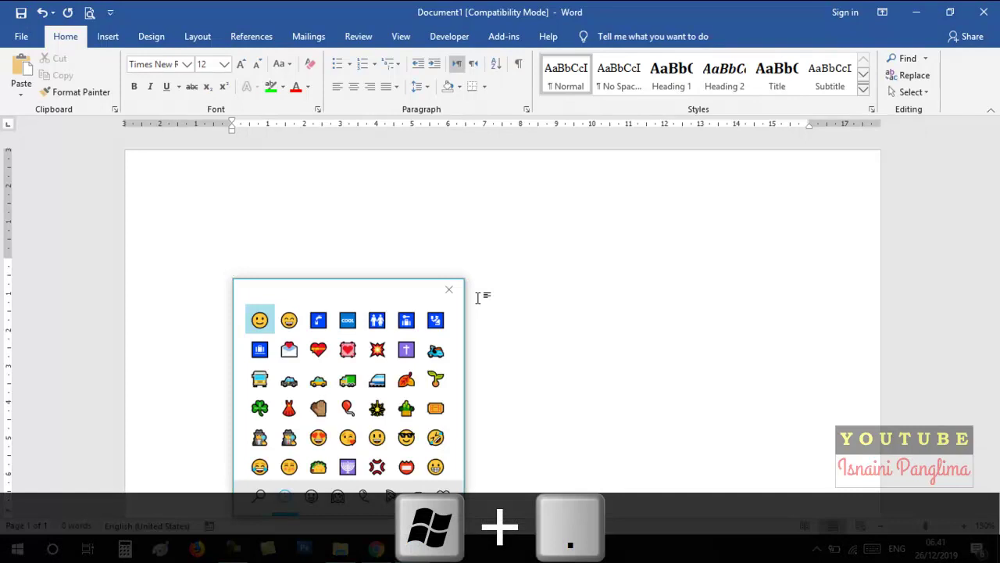
left_click(259, 320)
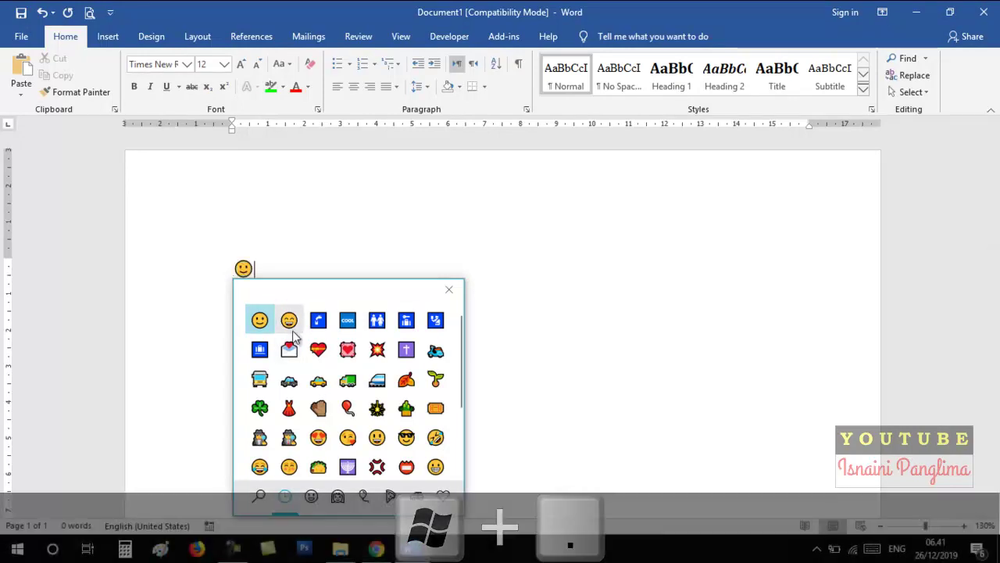
left_click(289, 319)
left_click(348, 320)
left_click(347, 349)
left_click(318, 408)
left_click(318, 350)
left_click(407, 437)
left_click(377, 467)
left_click(289, 437)
Add five face emojis from the smileys category, including the neutral and hugging faces.
left_click(311, 495)
left_click(318, 408)
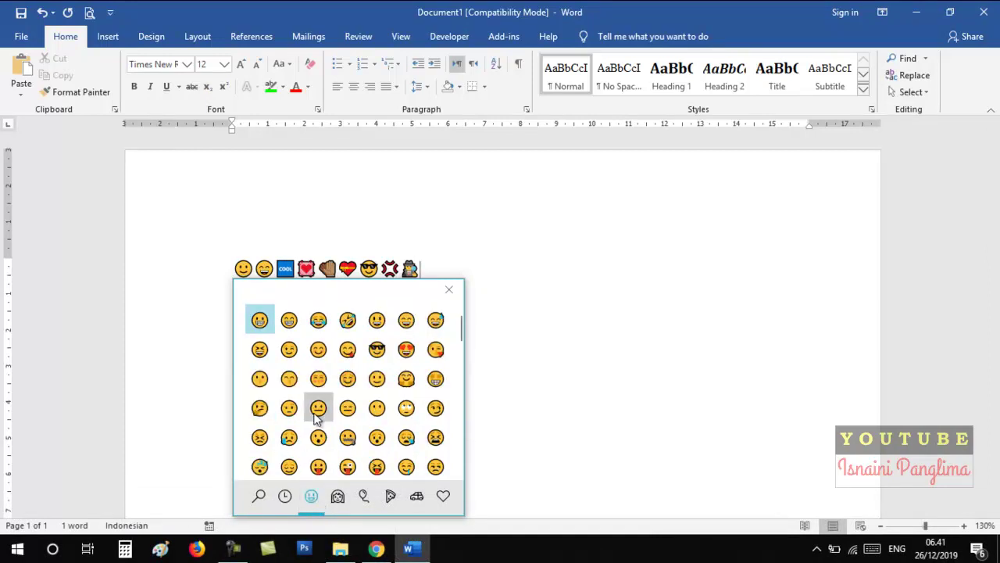
left_click(289, 378)
left_click(407, 378)
left_click(376, 437)
left_click(289, 408)
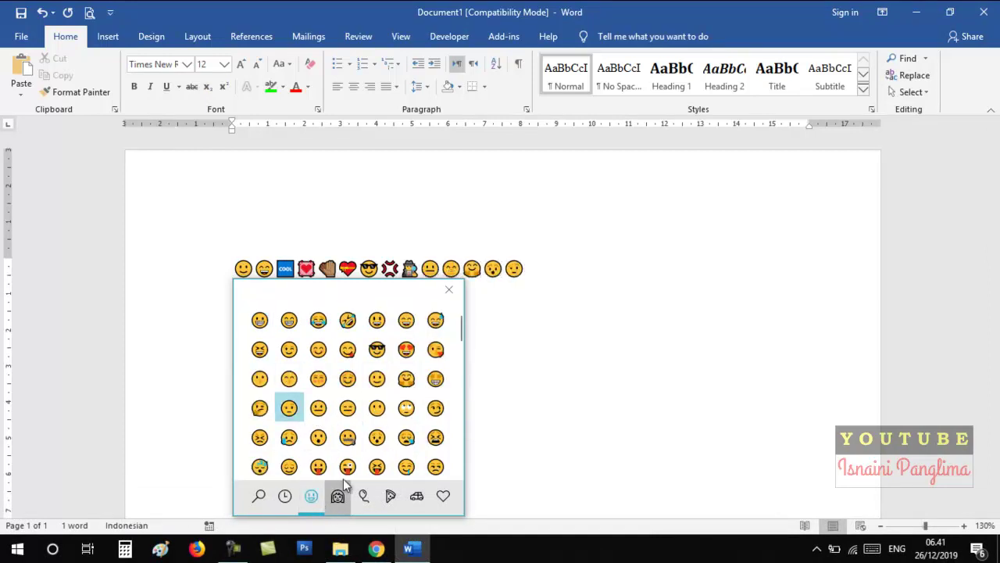
Add four character emojis from the people category, including two detectives and an older woman.
left_click(337, 495)
left_click(318, 408)
left_click(348, 407)
left_click(347, 350)
left_click(376, 350)
Add emojis from the celebrations and objects category, including a balloon, ice skate, basketball and lips.
left_click(364, 496)
left_click(348, 408)
left_click(289, 408)
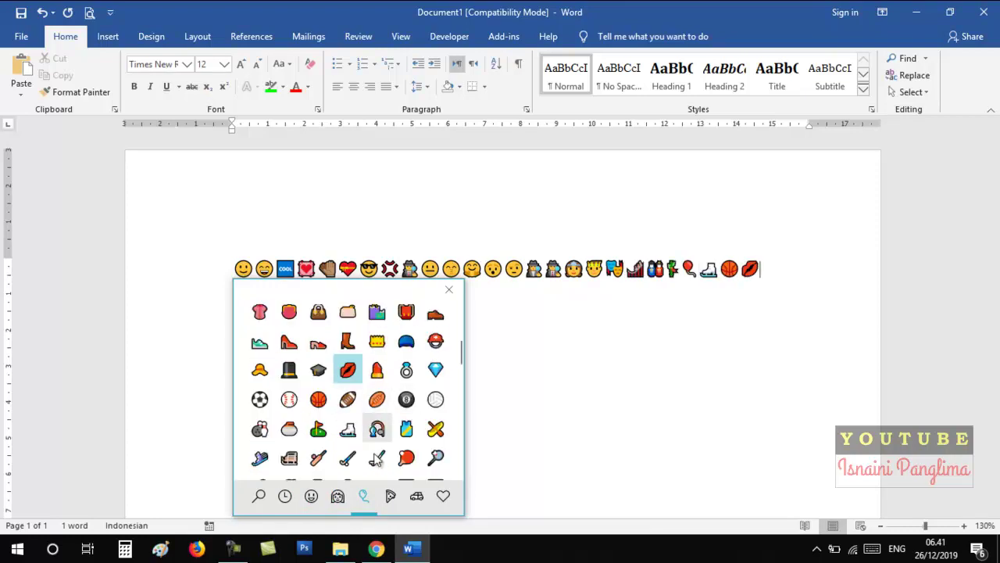
Add food, transport and heart emojis, including a wrap, burger, truck and orange hearts, and close the emoji panel.
left_click(386, 498)
left_click(318, 408)
left_click(289, 378)
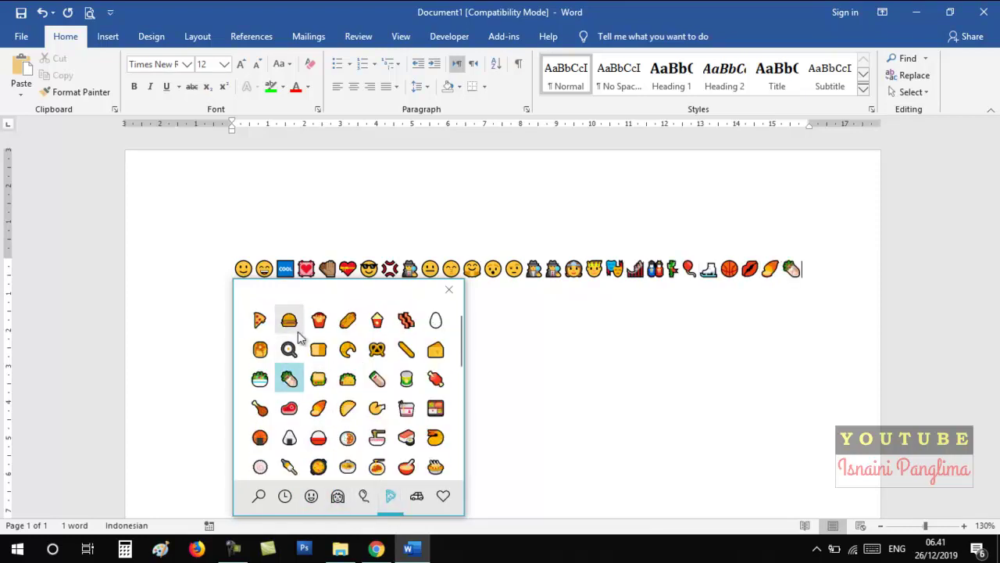
left_click(443, 496)
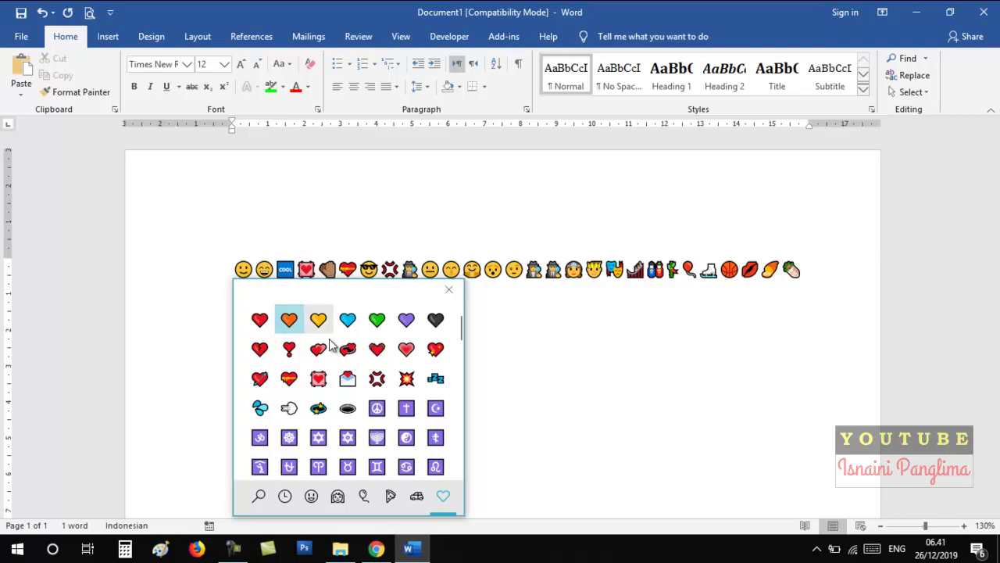
left_click(448, 289)
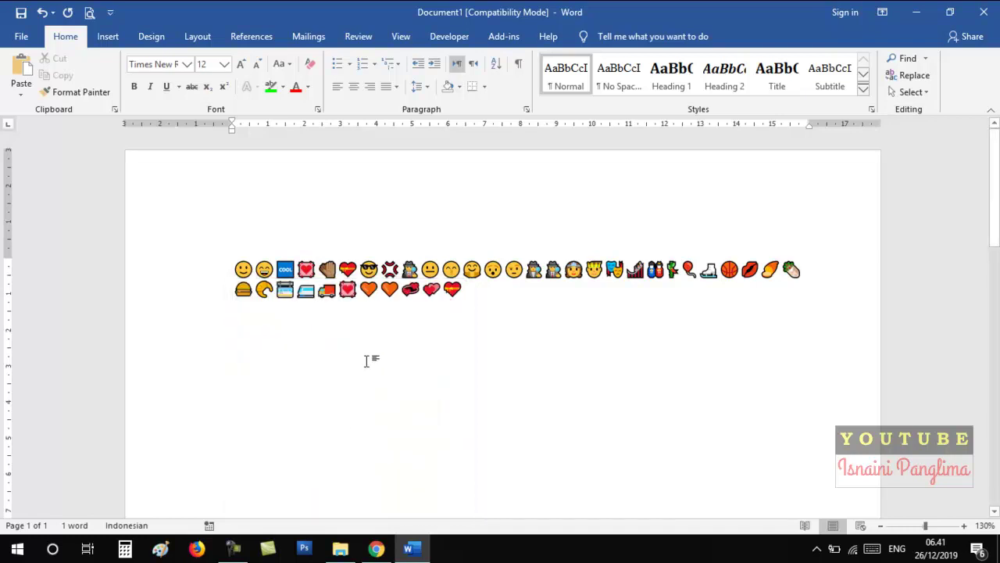
Reopen the emoji panel and append an explosion, lips, basketball and two heart emojis to the second line.
key("super+period")
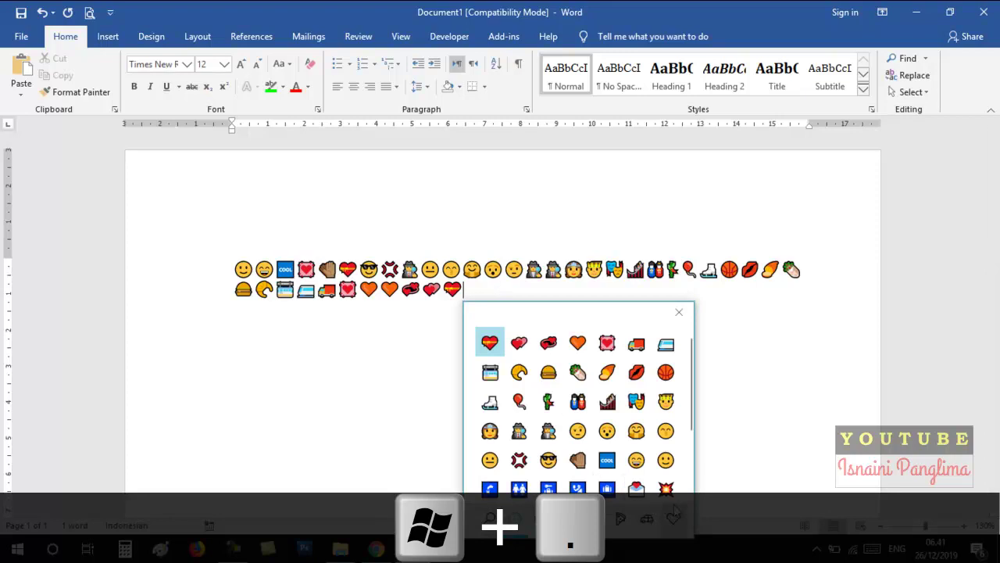
left_click(665, 489)
left_click(636, 372)
left_click(665, 372)
left_click(519, 342)
left_click(547, 343)
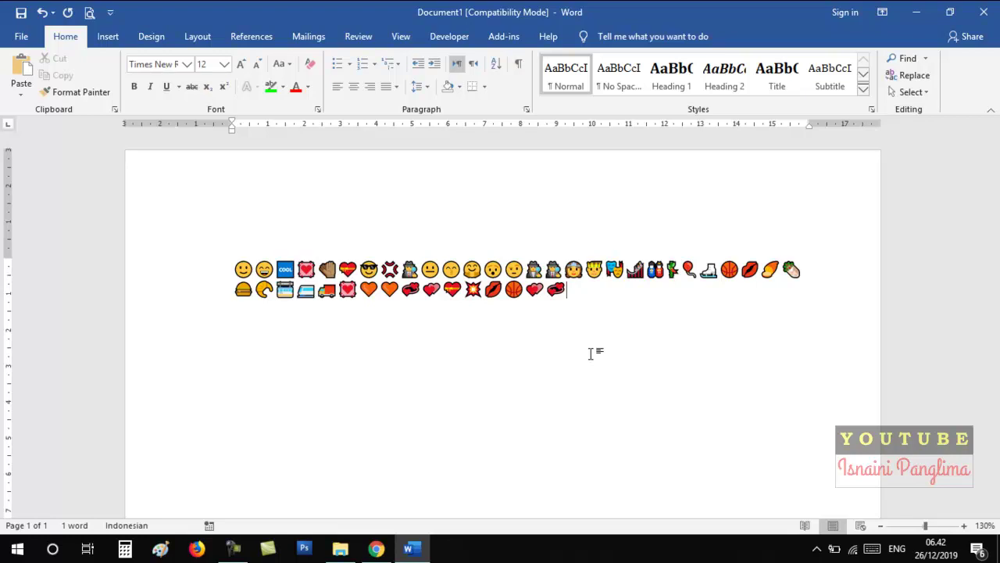
Show the desktop and restore the open Word window, twice in a row.
key("super+d")
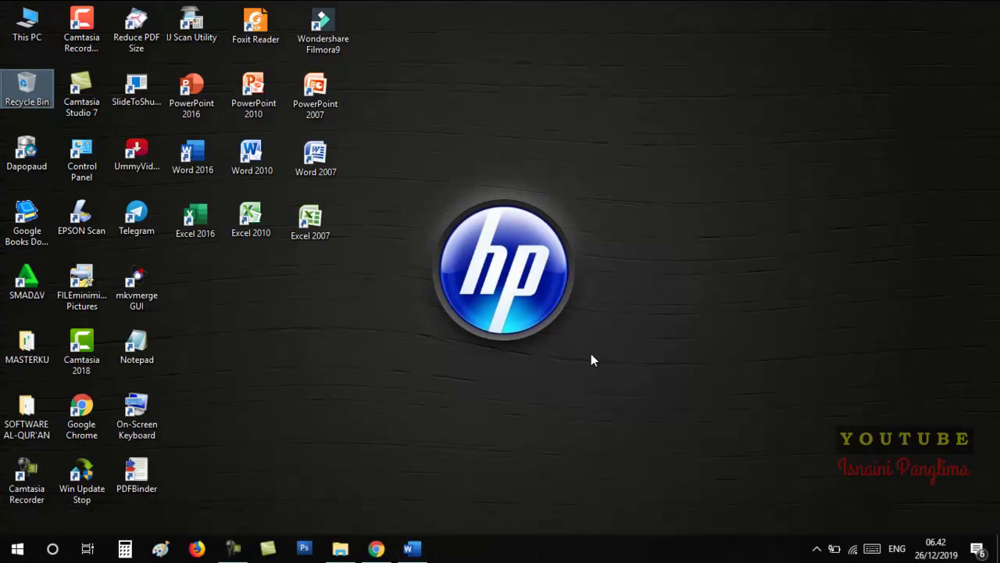
key("super+d")
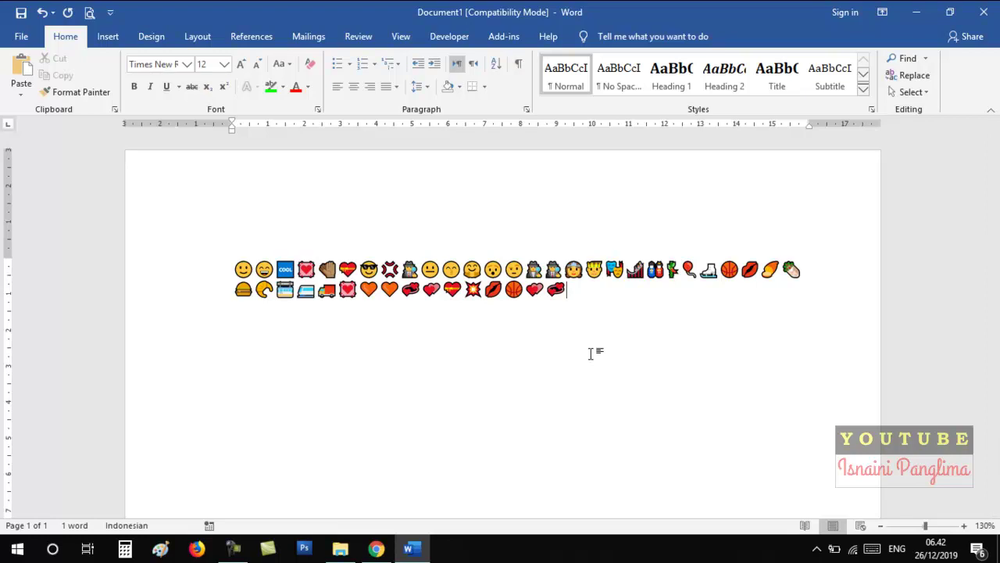
key("super+d")
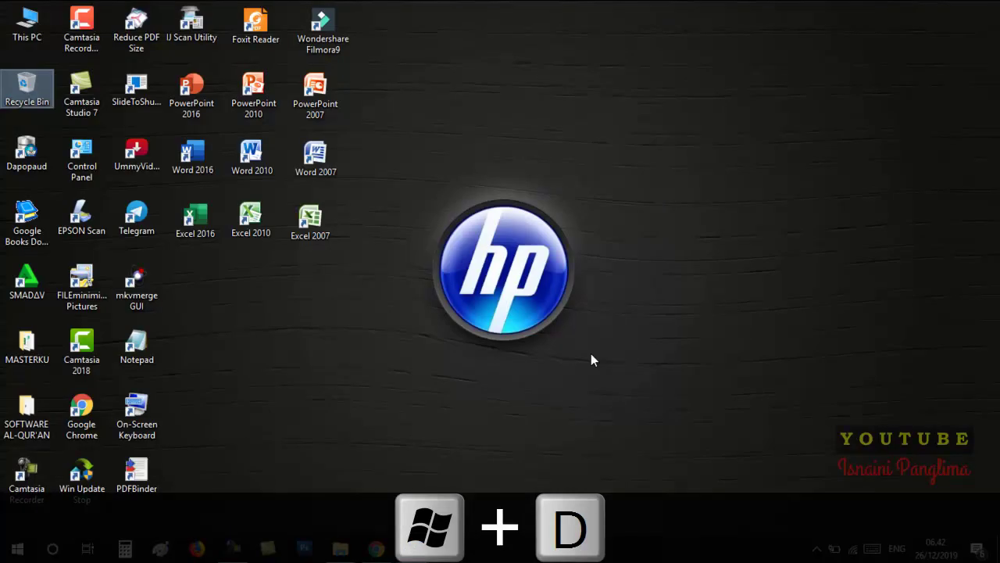
key("super+d")
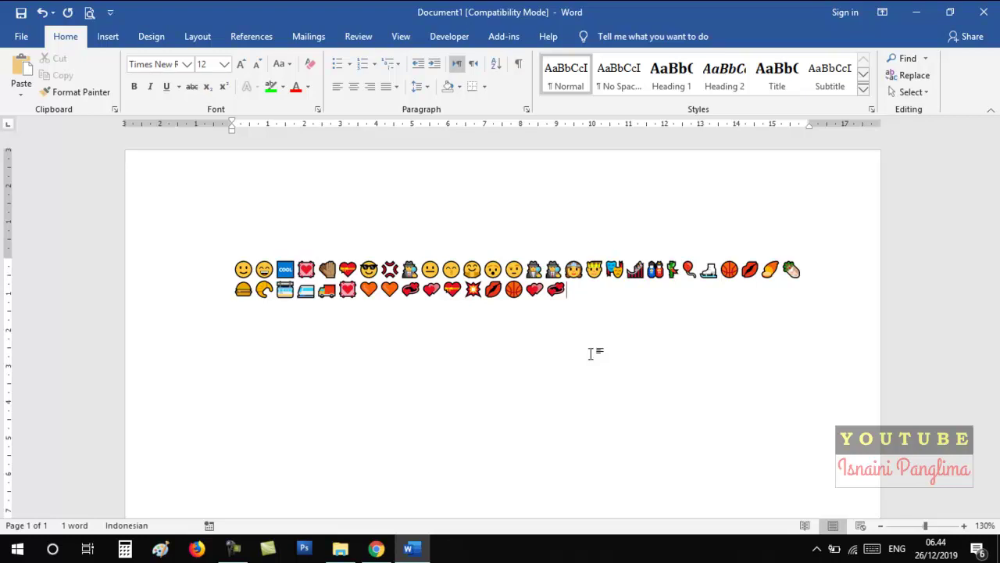
Create a second virtual desktop, switch to the first one and back, and open the Music folder in File Explorer on the new desktop.
key("ctrl+super+d")
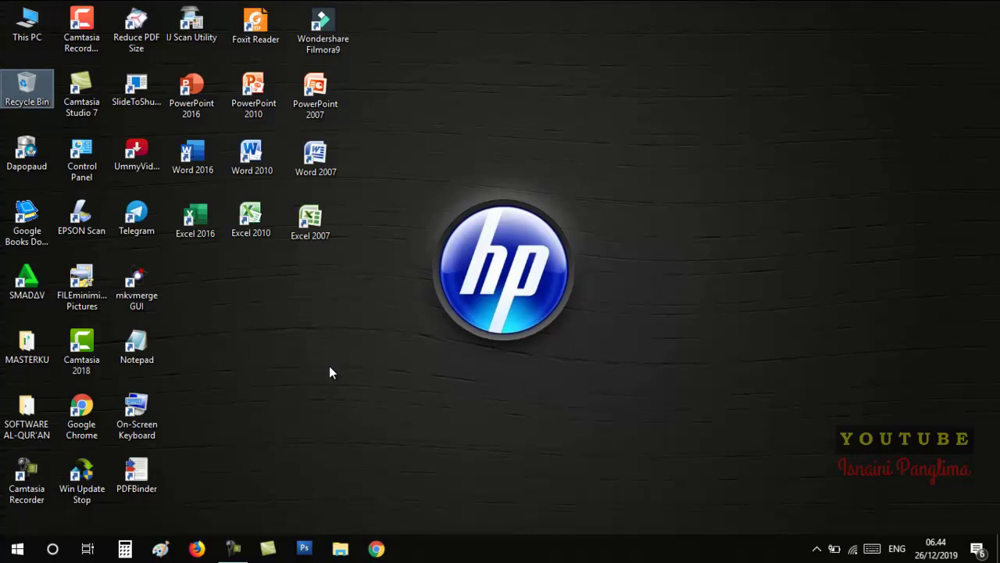
key("ctrl+super+Left")
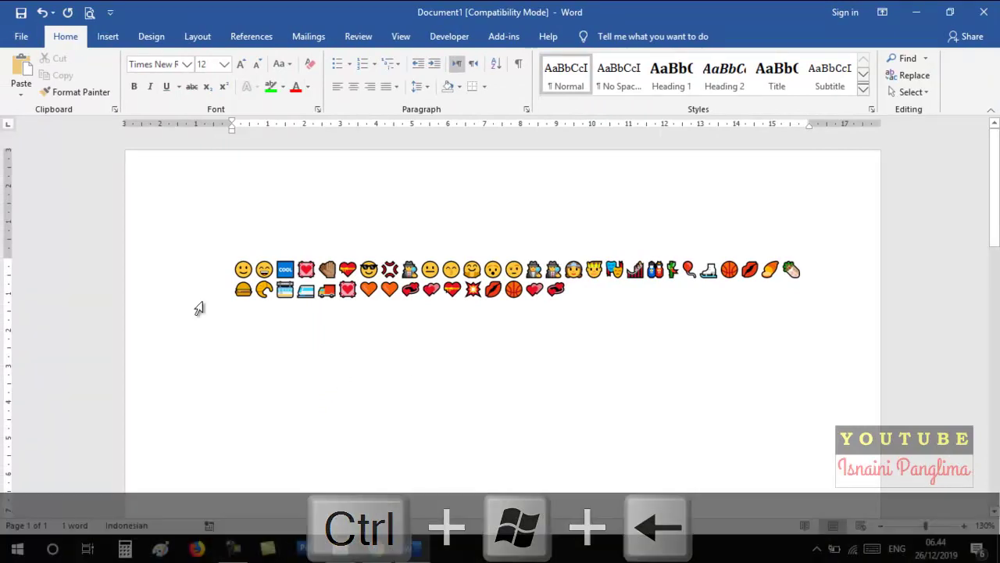
key("ctrl+super+Right")
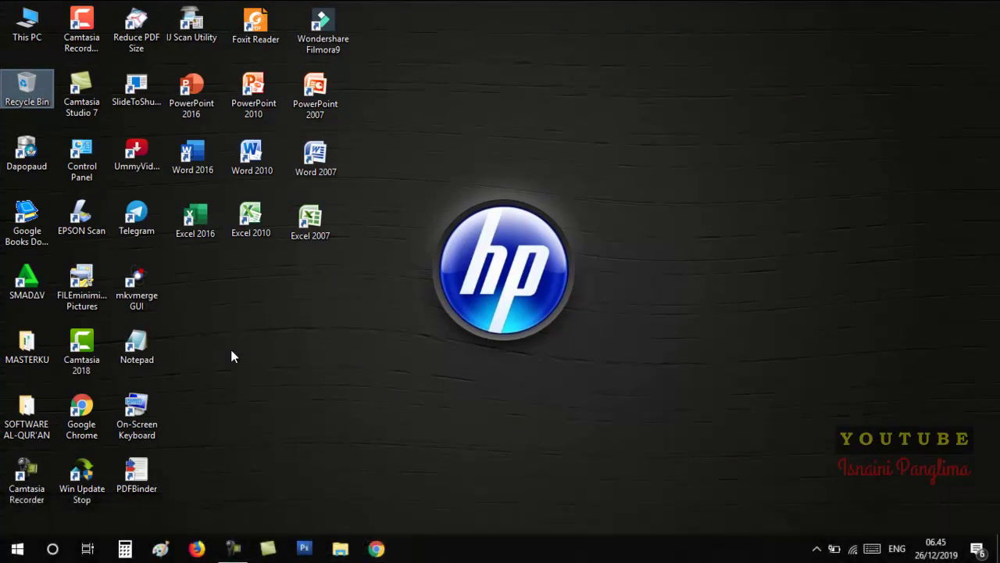
left_click(342, 549)
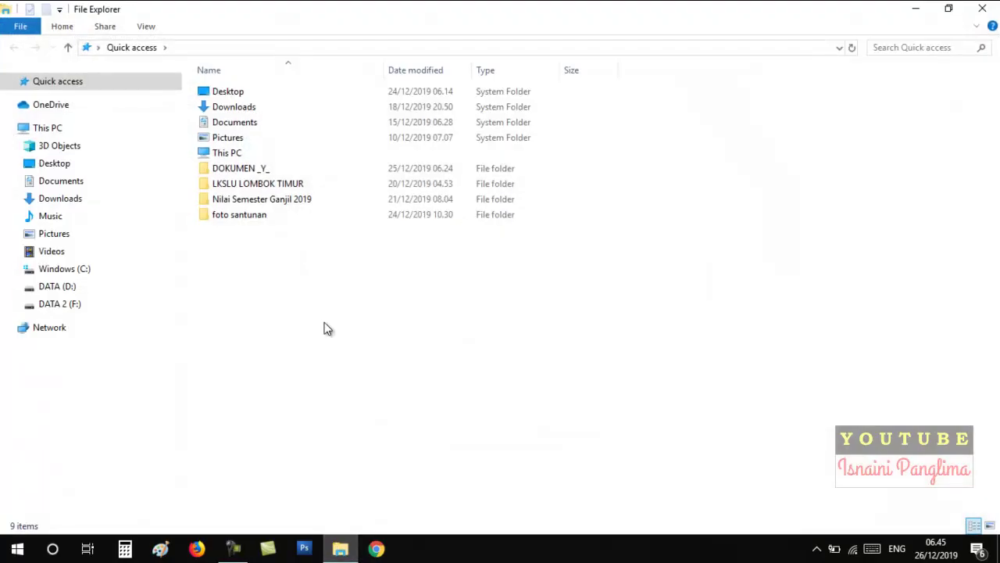
left_click(50, 215)
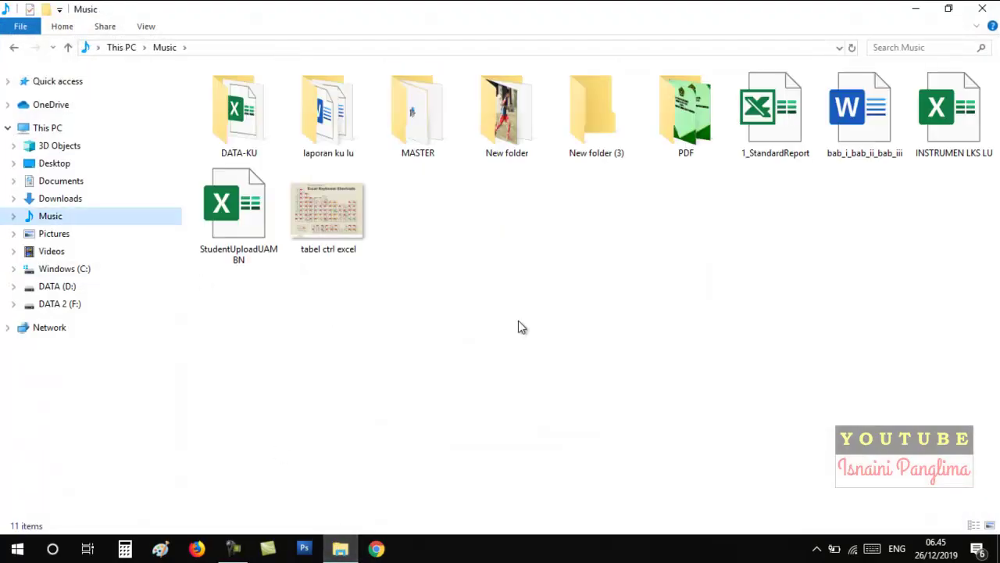
Return to the first virtual desktop to view its Chrome and Word windows, and go back to the desktop with the Music folder.
key("ctrl+super+Left")
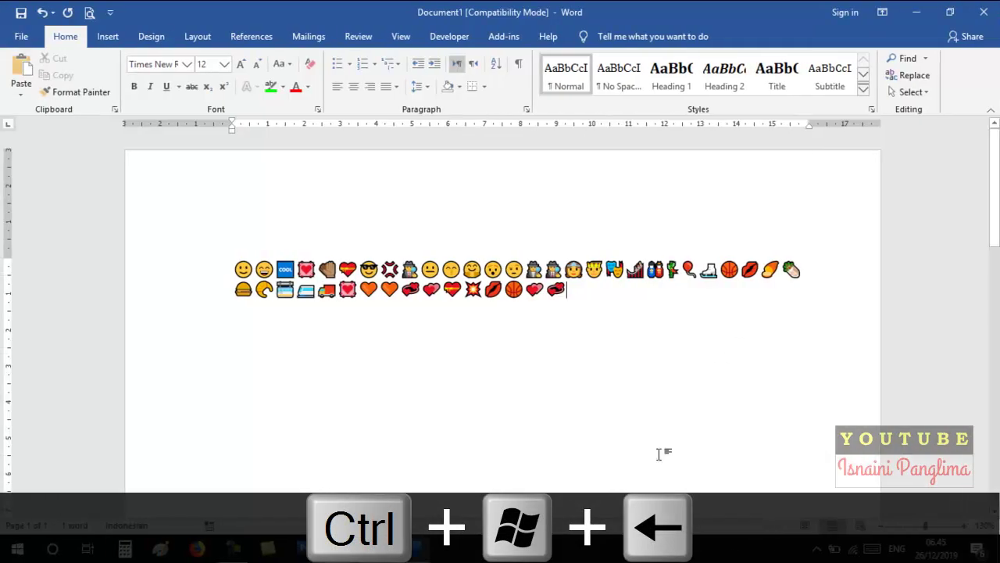
key("ctrl+super+Left")
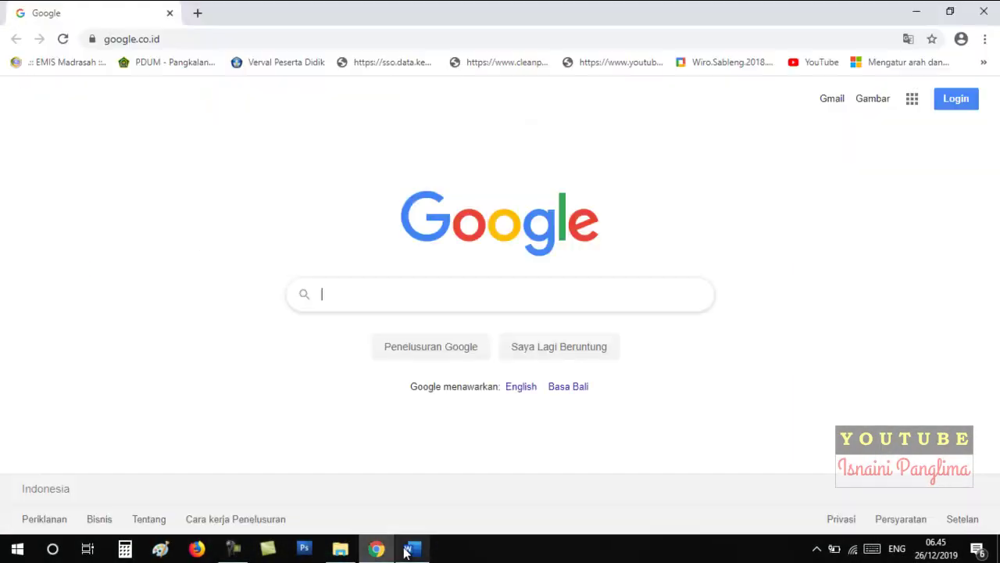
key("ctrl+super+Right")
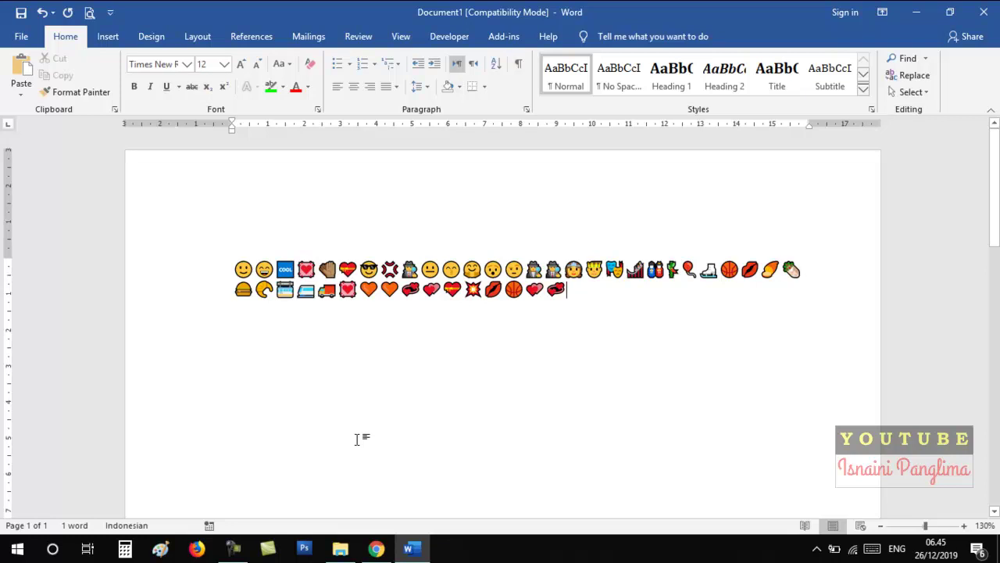
key("ctrl+super+Right")
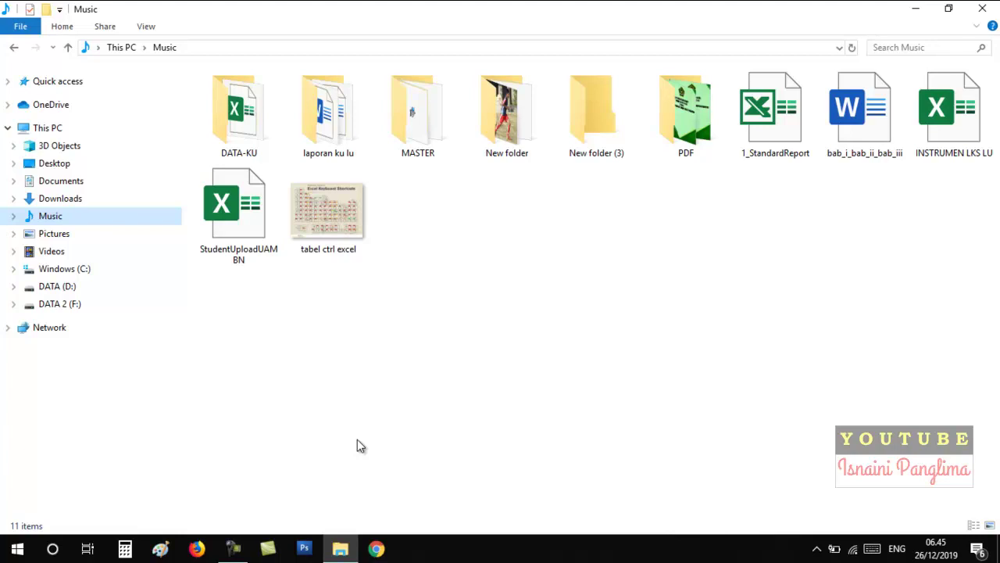
Create a third virtual desktop, go back through the other two desktops, and return to the new empty one.
key("ctrl+super+d")
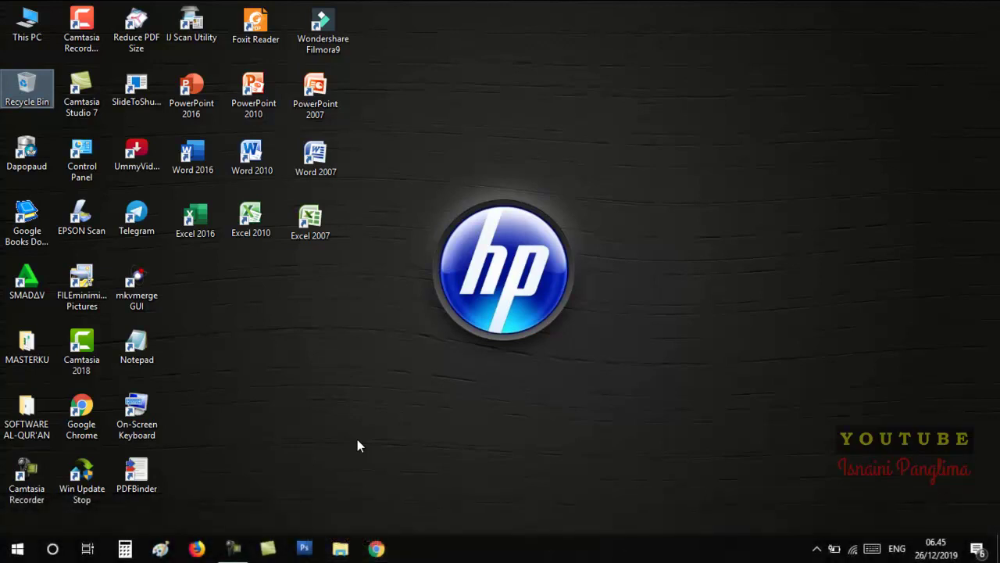
key("ctrl+super+Left")
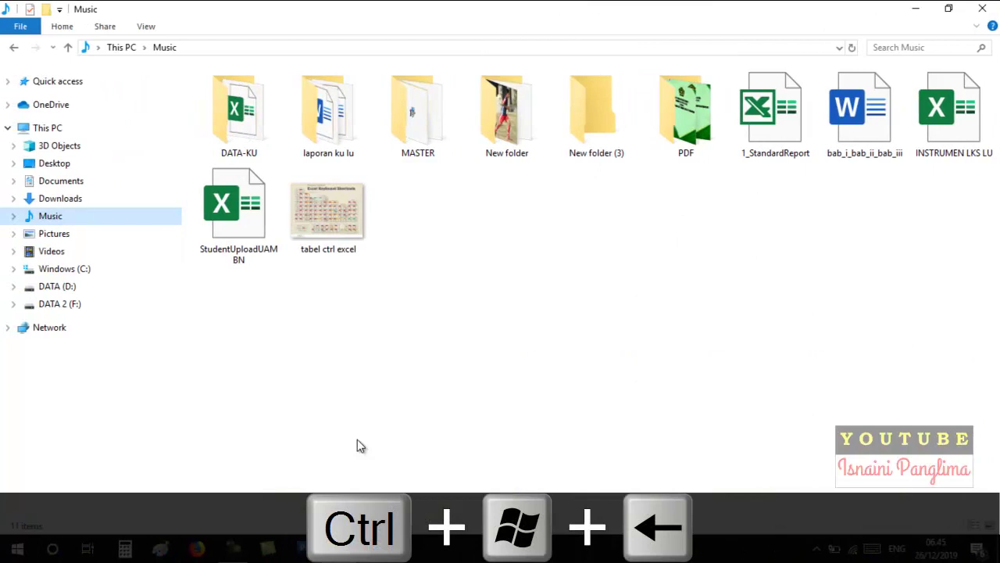
key("ctrl+super+Left")
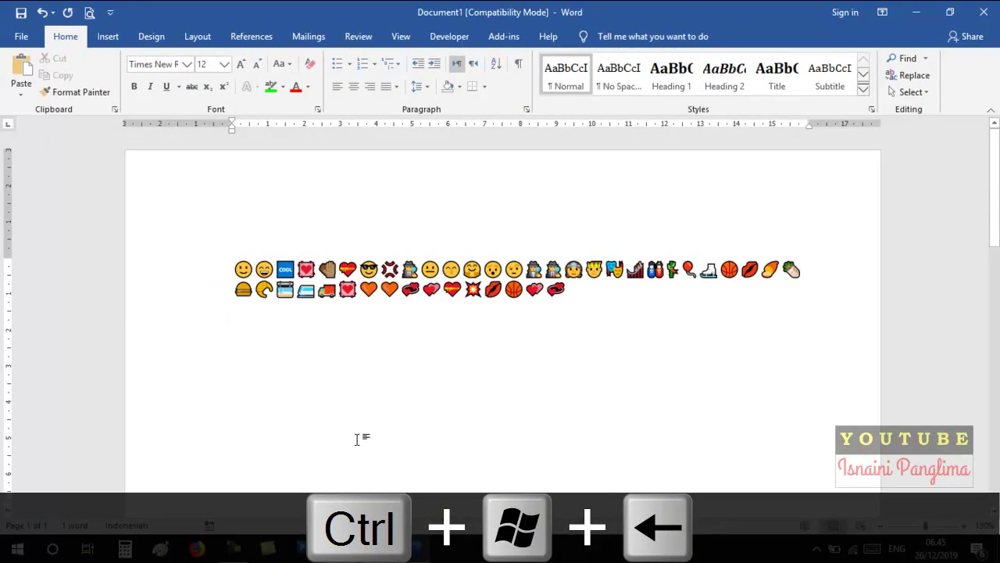
key("ctrl+super+Right")
key("ctrl+super+Right")
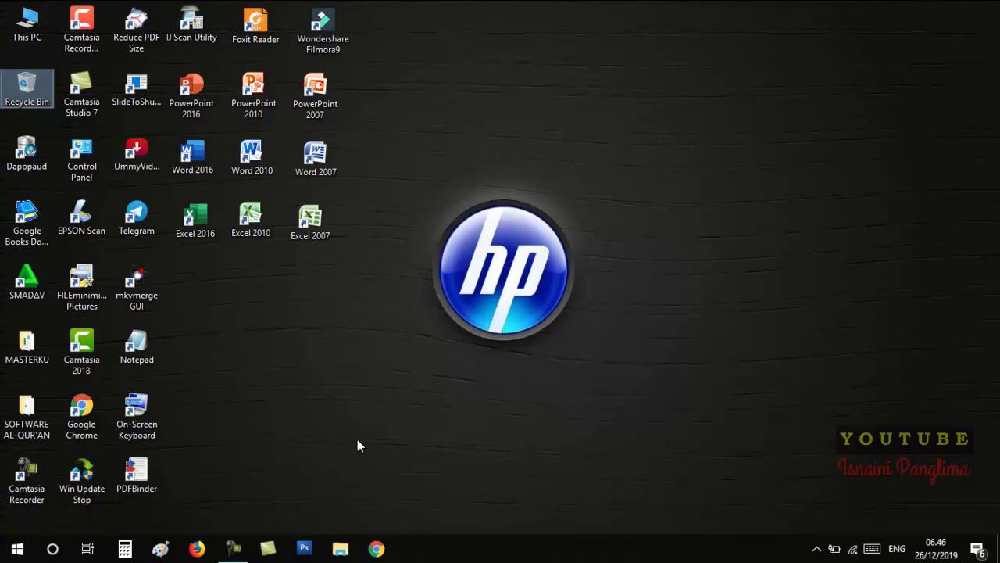
Close the third and second virtual desktops, and try switching to a neighbouring desktop in both directions.
key("ctrl+super+F4")
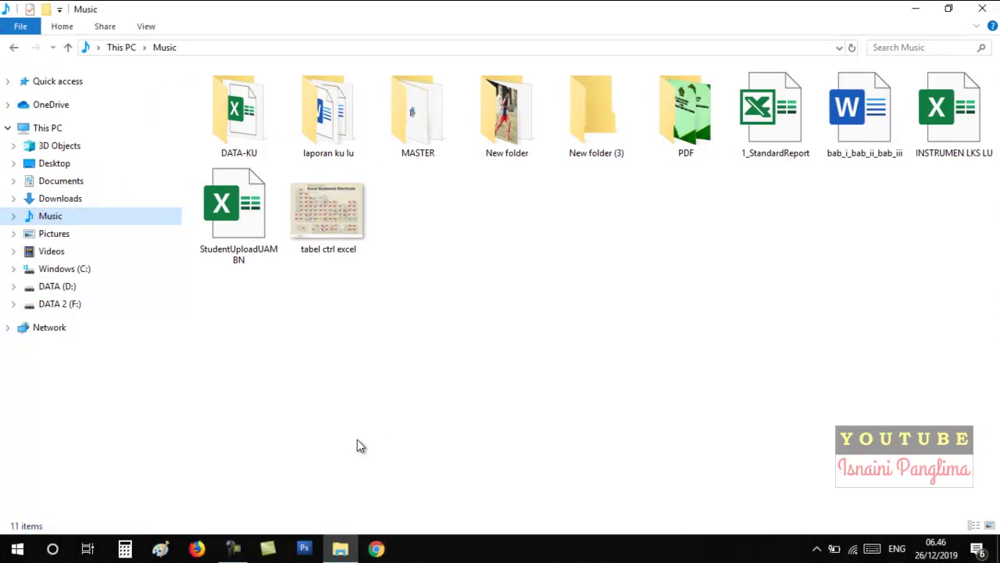
key("ctrl+super+F4")
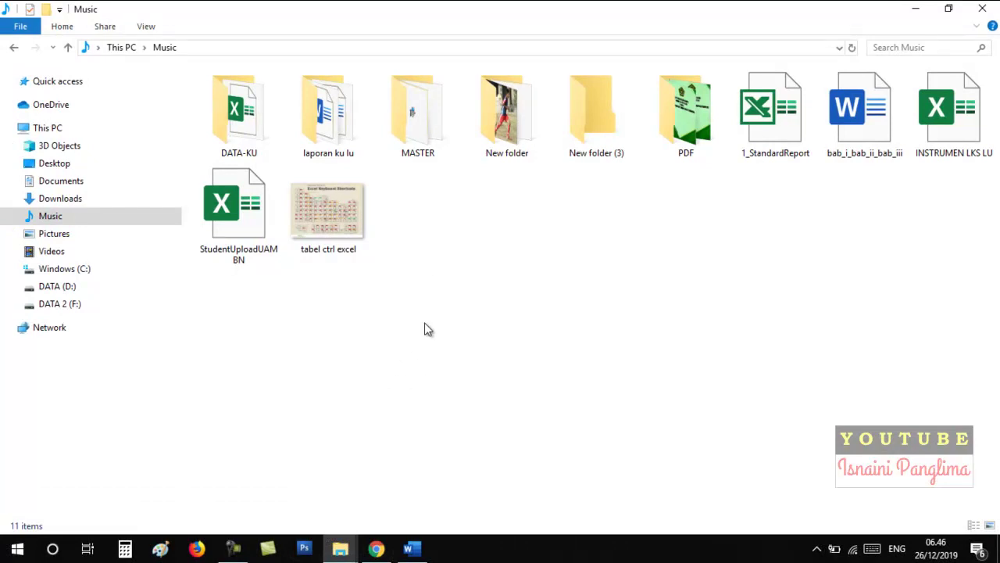
key("ctrl+super+Right")
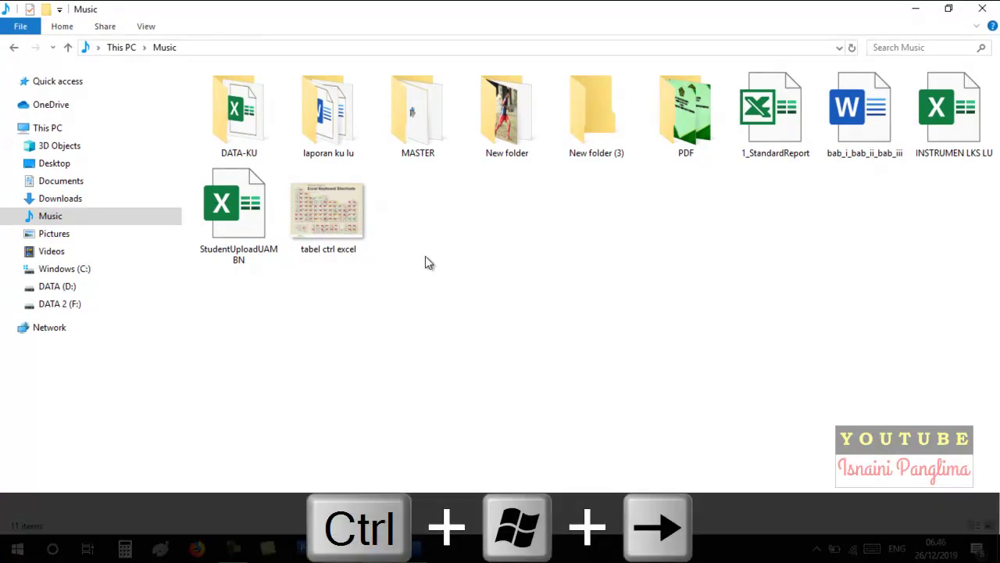
key("ctrl+super+Left")
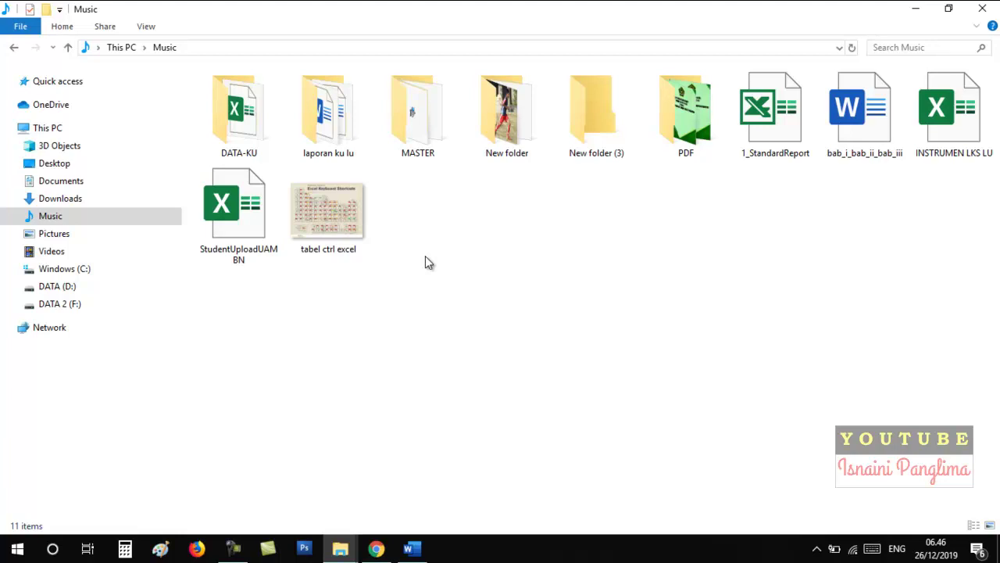
Switch to Google Chrome, open a new incognito window, and show the previews of the open Chrome windows.
left_click(376, 548)
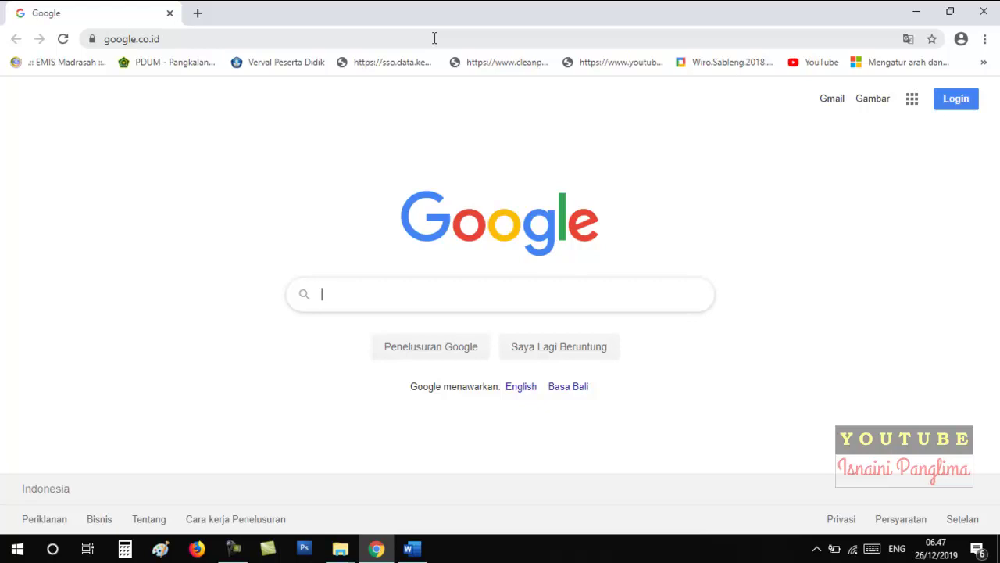
key("ctrl+shift+n")
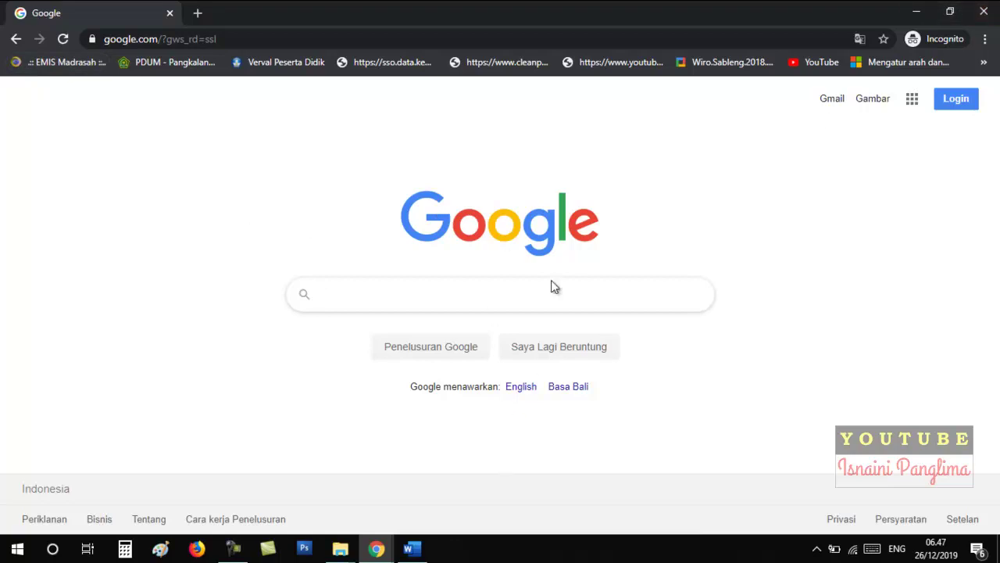
left_click(377, 548)
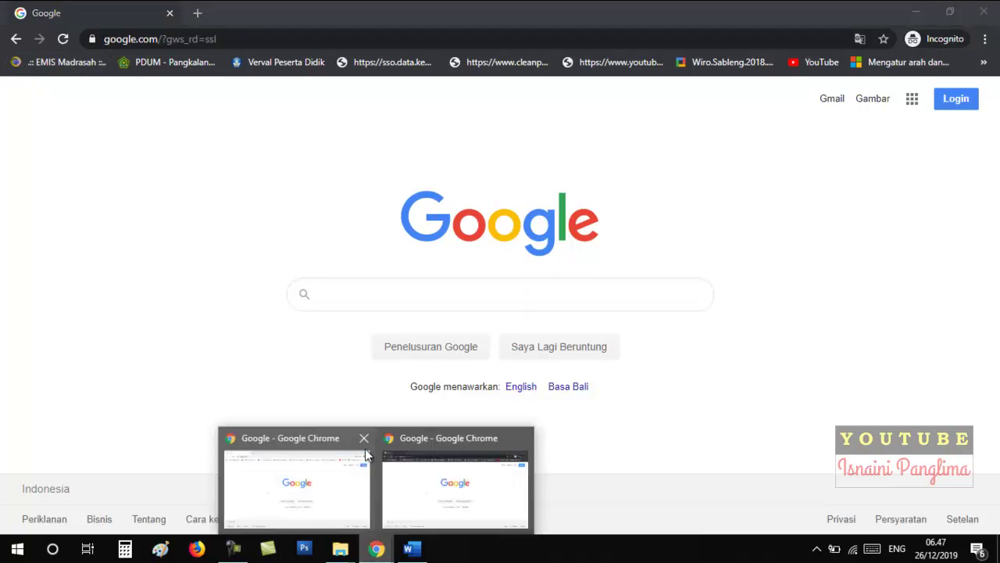
Compare the regular Chrome window with the incognito window by switching from one to the other.
left_click(313, 486)
left_click(377, 548)
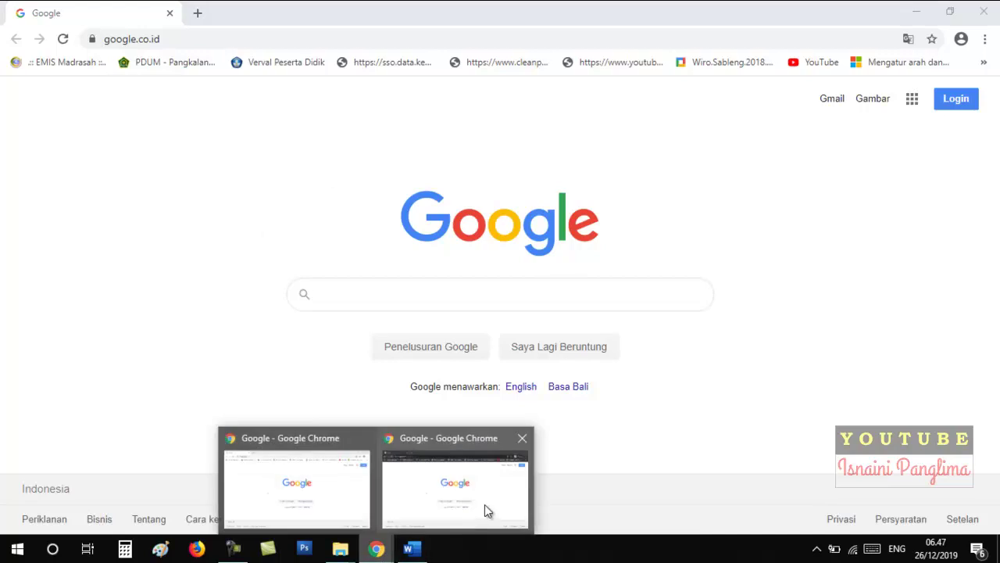
left_click(484, 504)
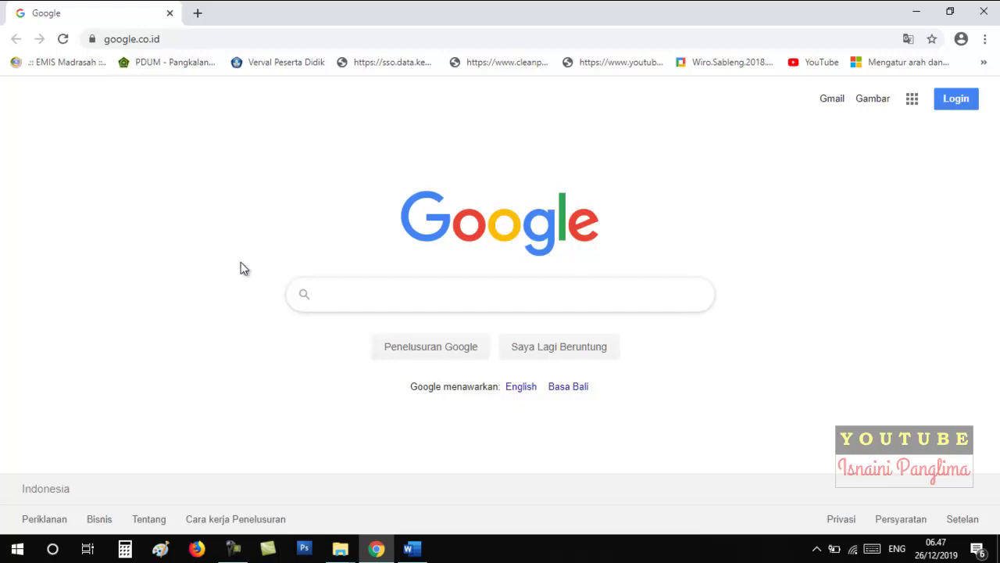
Open two more regular Chrome windows, look through all three, and return to the one showing google.co.id by closing the new ones.
key("ctrl+n")
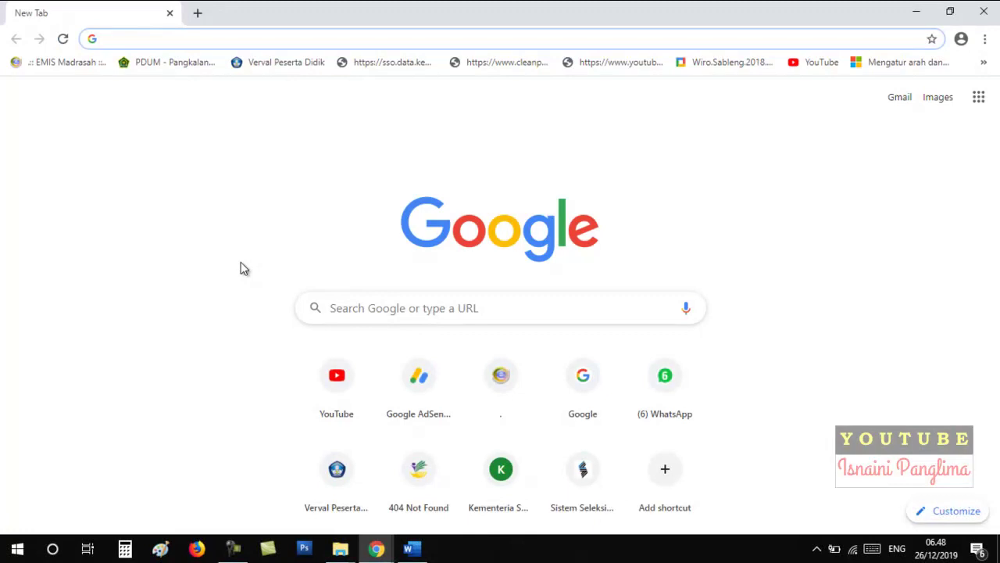
key("ctrl+n")
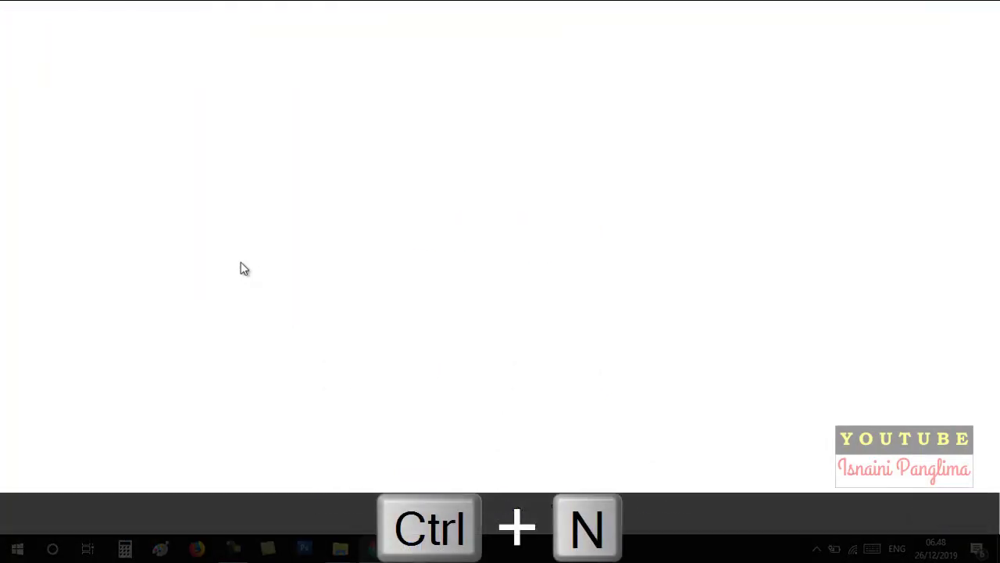
mouse_move(376, 548)
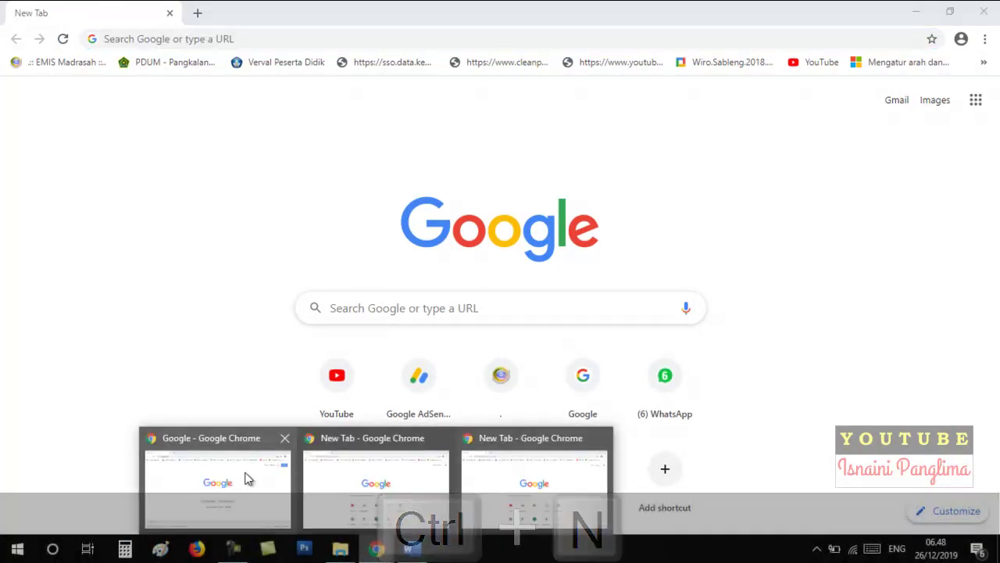
left_click(188, 469)
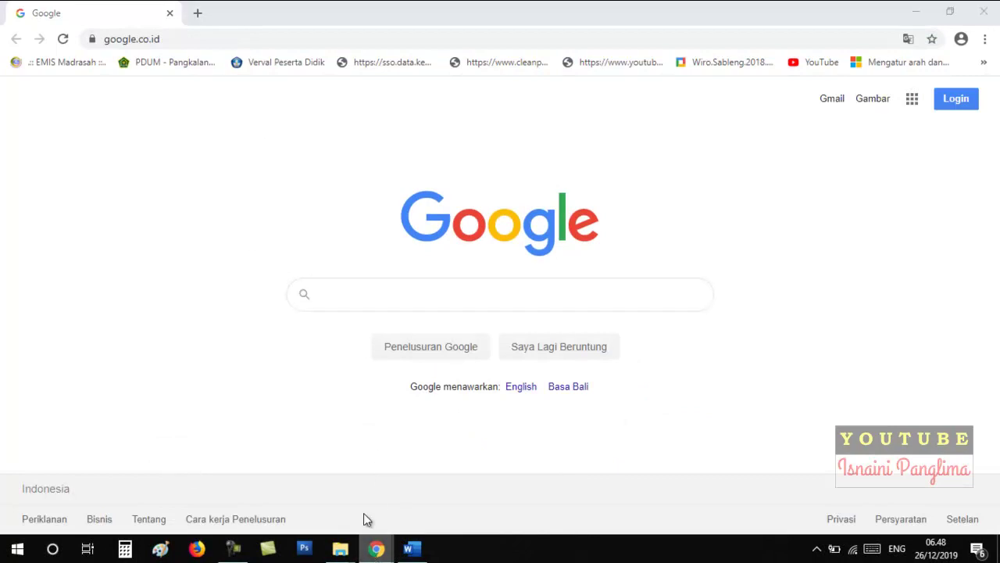
mouse_move(376, 546)
left_click(364, 488)
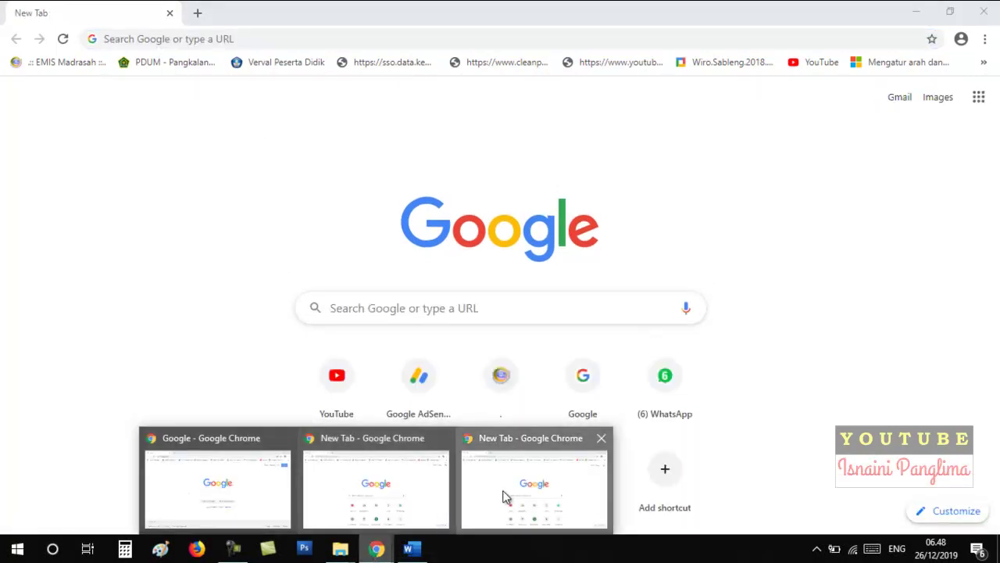
left_click(504, 495)
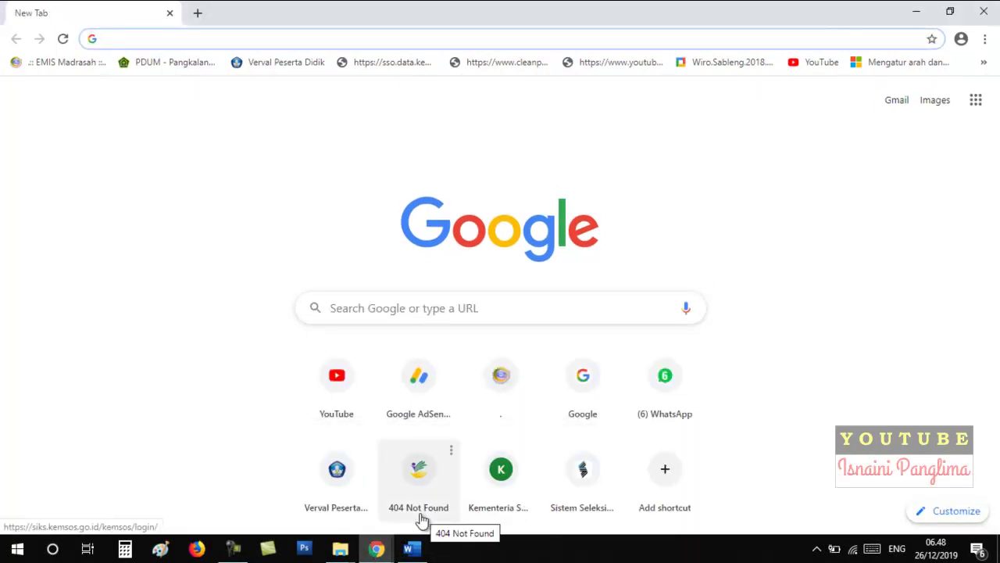
left_click(987, 17)
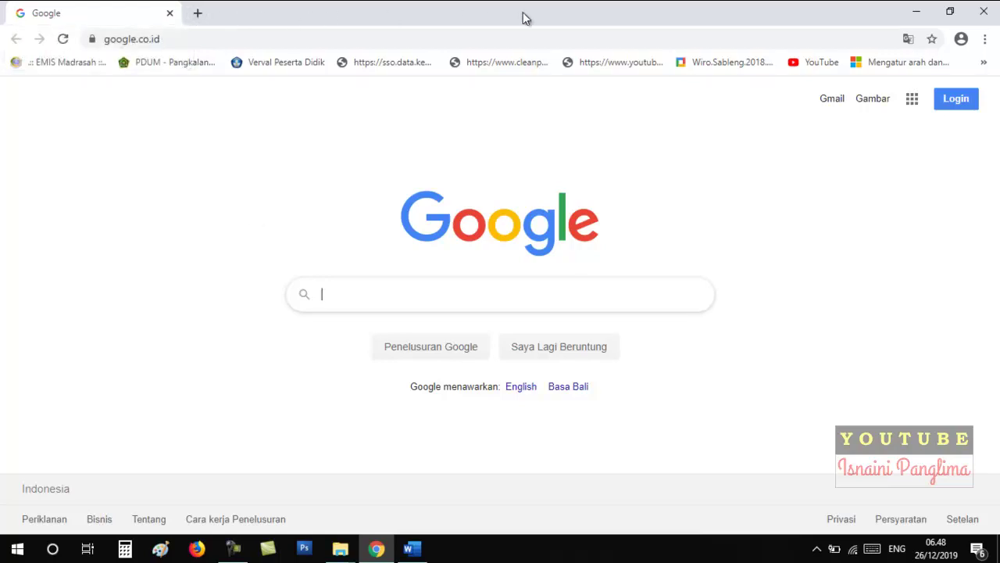
Open five new tabs beside the Google tab in the same Chrome window.
key("ctrl+t")
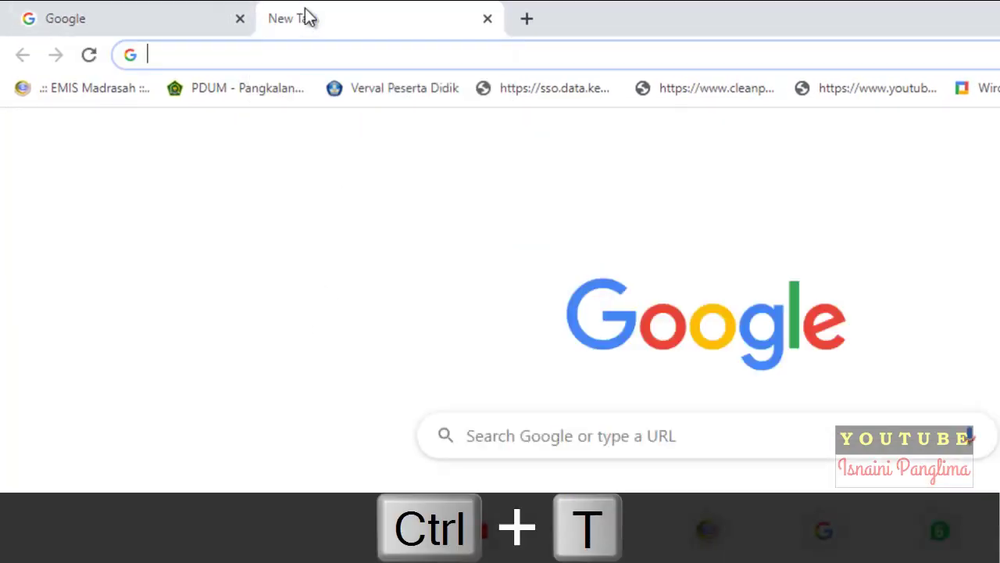
key("ctrl+t")
key("ctrl+t")
key("ctrl+t")
key("ctrl+t")
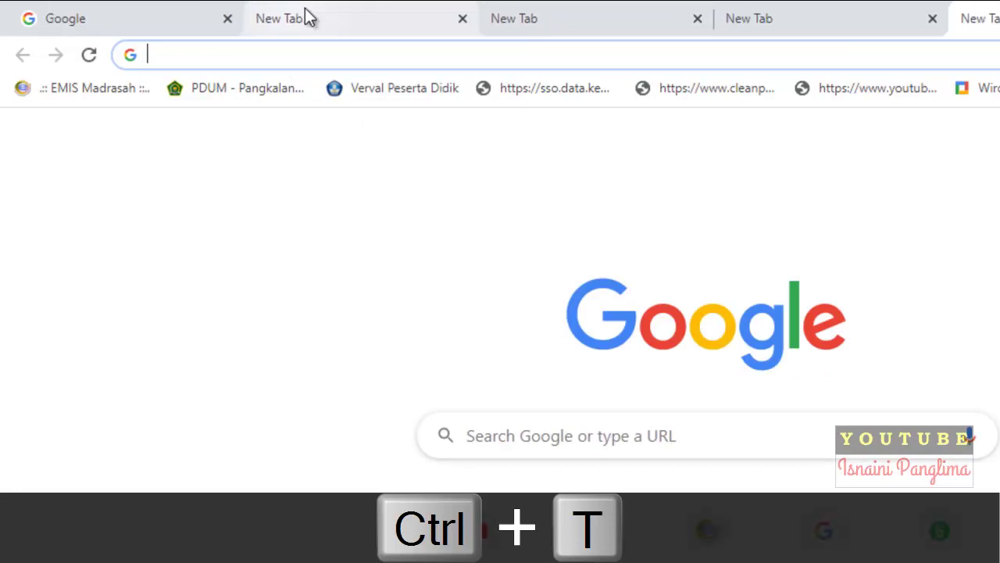
Look through the first four tabs one after another, starting with the Google tab.
left_click(117, 23)
left_click(245, 25)
left_click(415, 22)
left_click(651, 18)
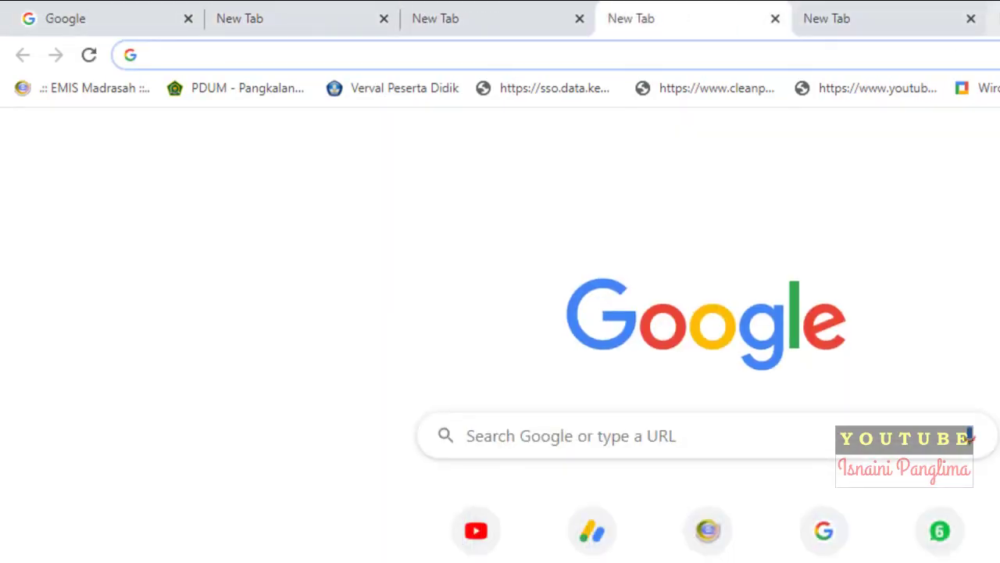
Load youtube.com in the last of the new tabs.
left_click(997, 22)
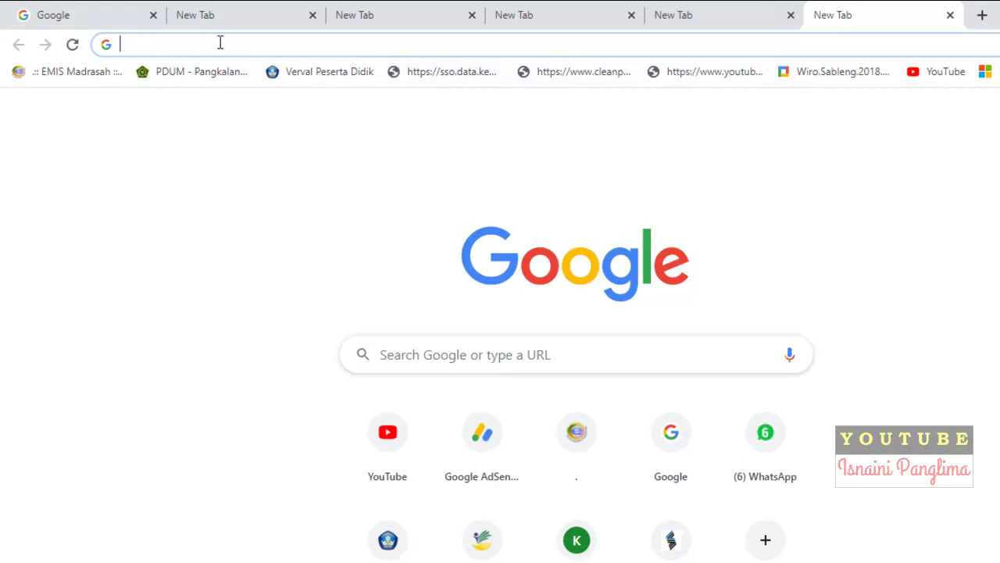
type("youtube.com")
key("Return")
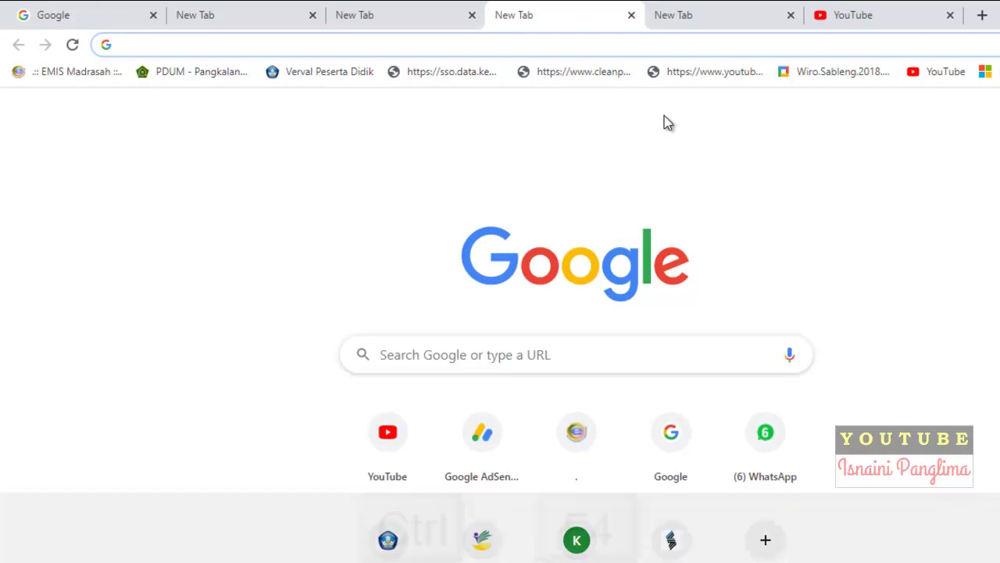
Close the new tabs and the YouTube tab one by one, leaving only the Google tab.
key("ctrl+F4")
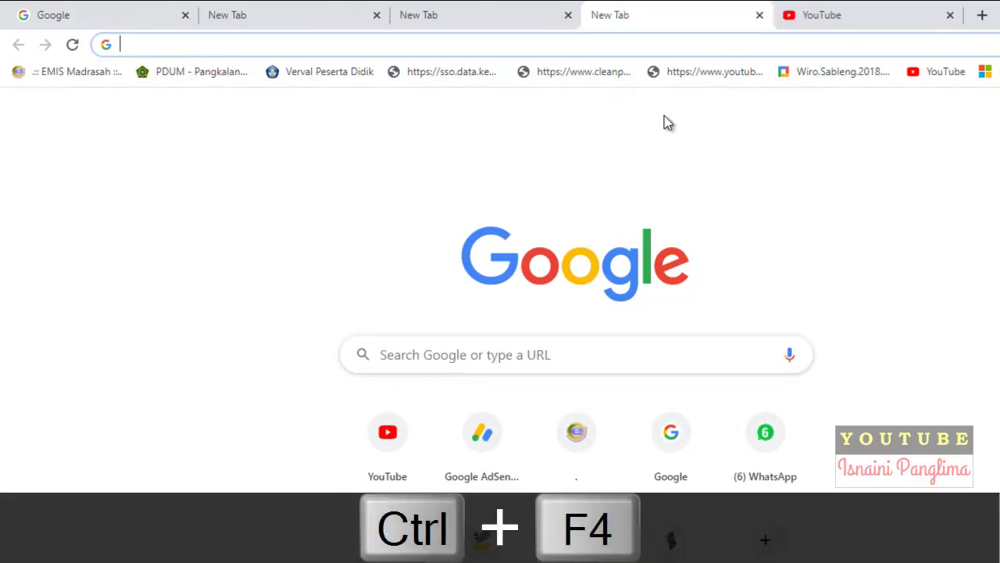
key("ctrl+F4")
key("ctrl+F4")
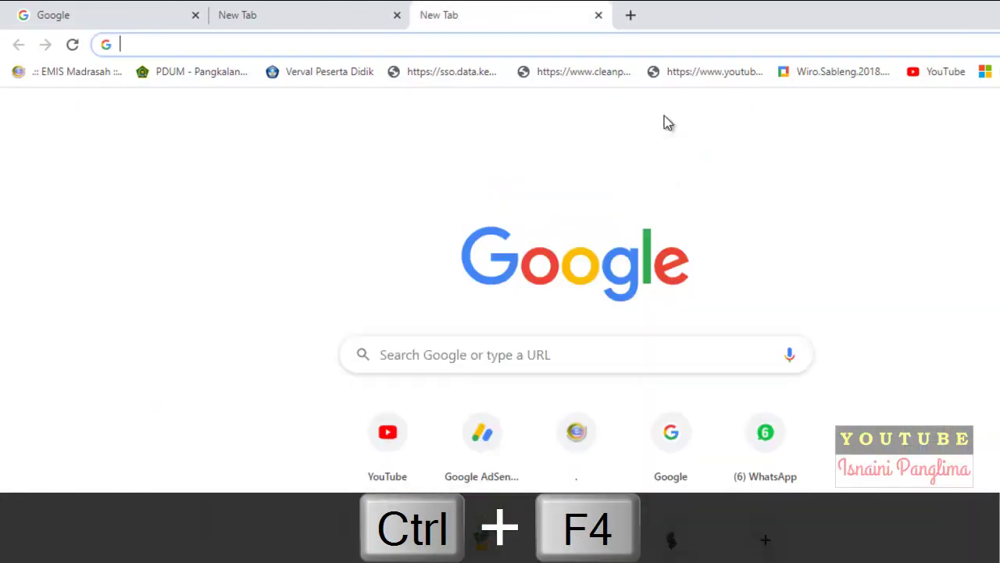
key("ctrl+F4")
key("ctrl+F4")
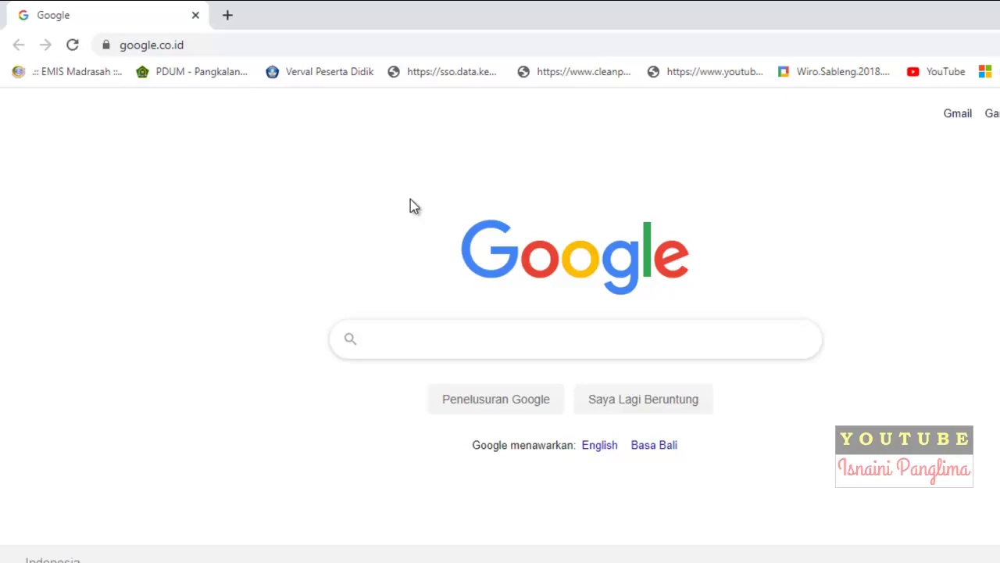
Search Google for the suggested phrase "sejarah bahasa indonesia" and skim the results.
type("sejarah bahasa")
key("Down")
key("Return")
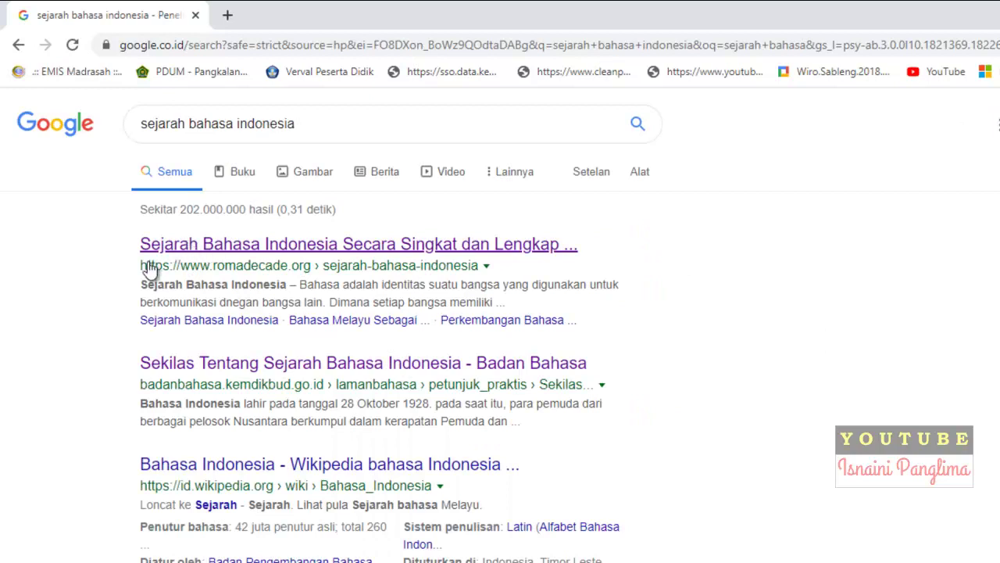
scroll(104, 400, "down", 4)
scroll(104, 409, "up", 4)
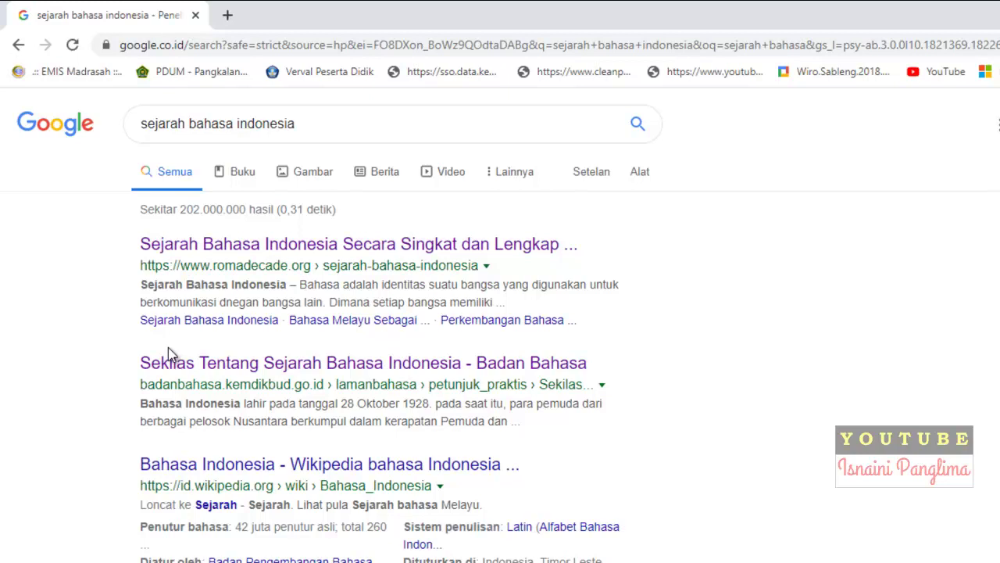
Open the first six search results, from RomaDecade to salamadian.com, in background tabs while staying on the results page.
middle_click(336, 248)
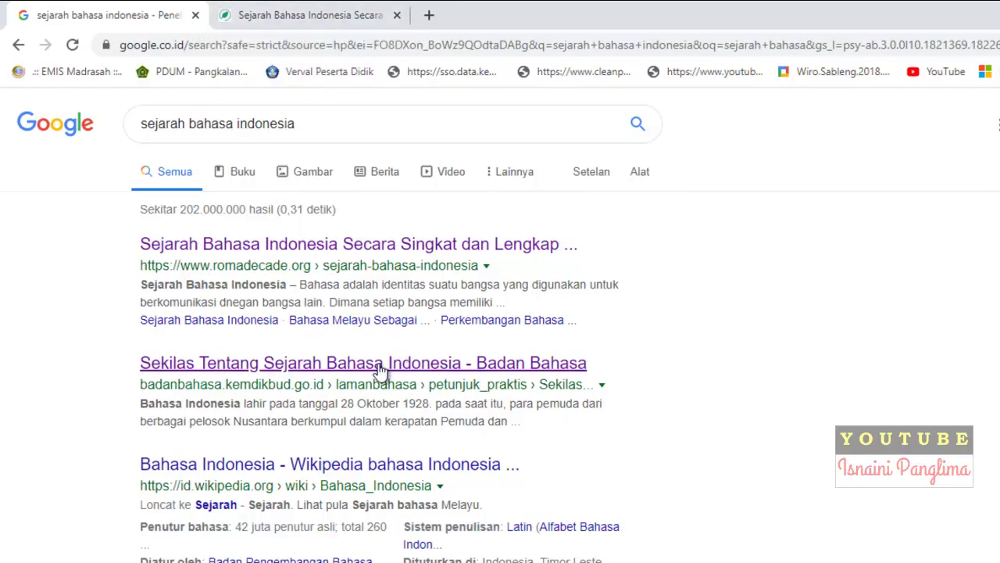
middle_click(320, 378)
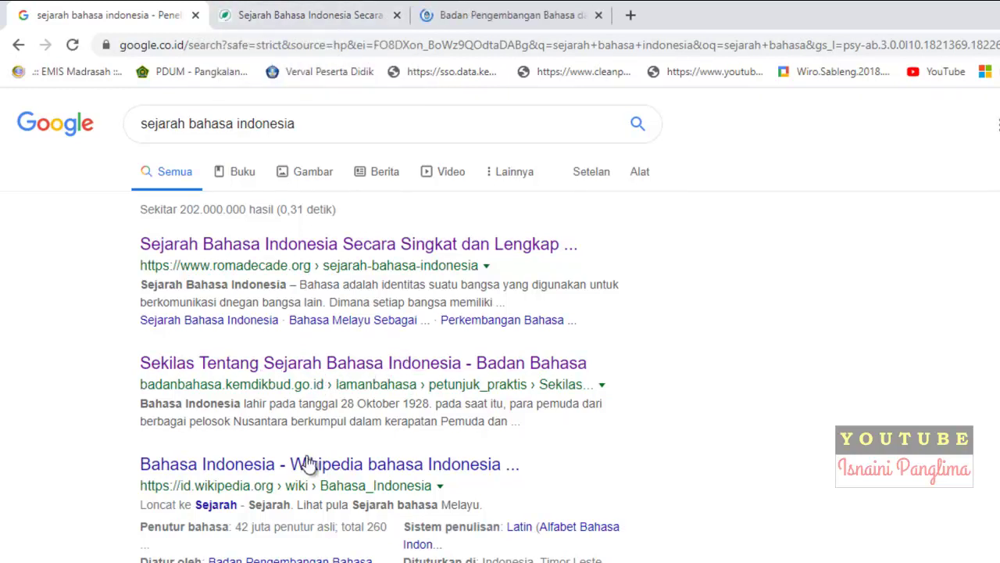
middle_click(285, 467)
scroll(278, 472, "down", 2)
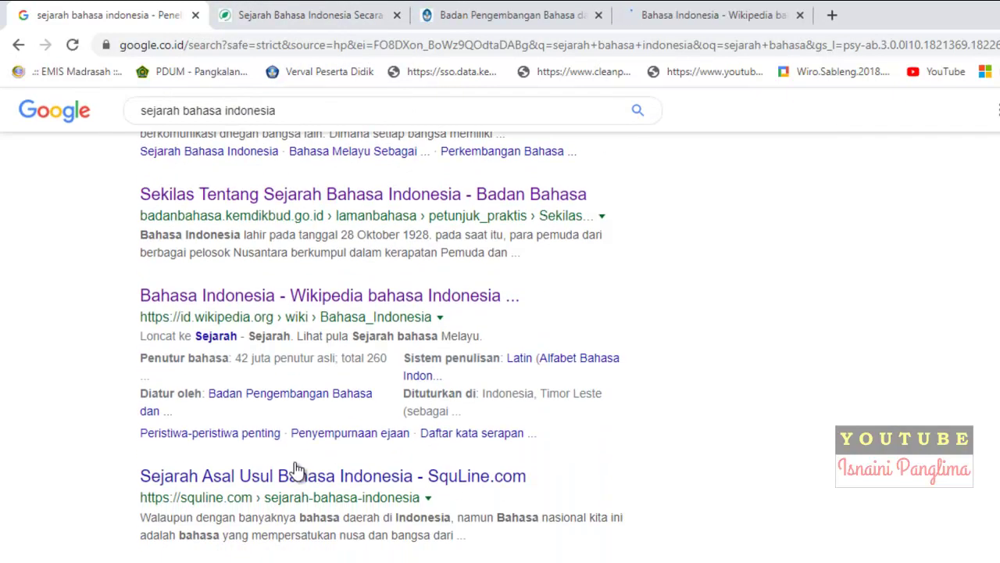
middle_click(271, 478)
scroll(352, 461, "down", 3)
middle_click(288, 327)
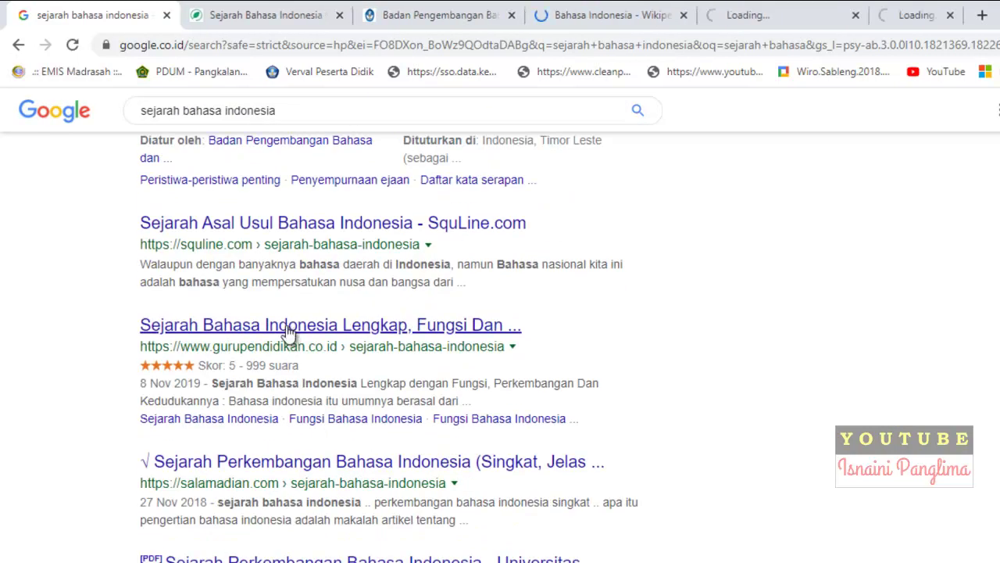
middle_click(309, 465)
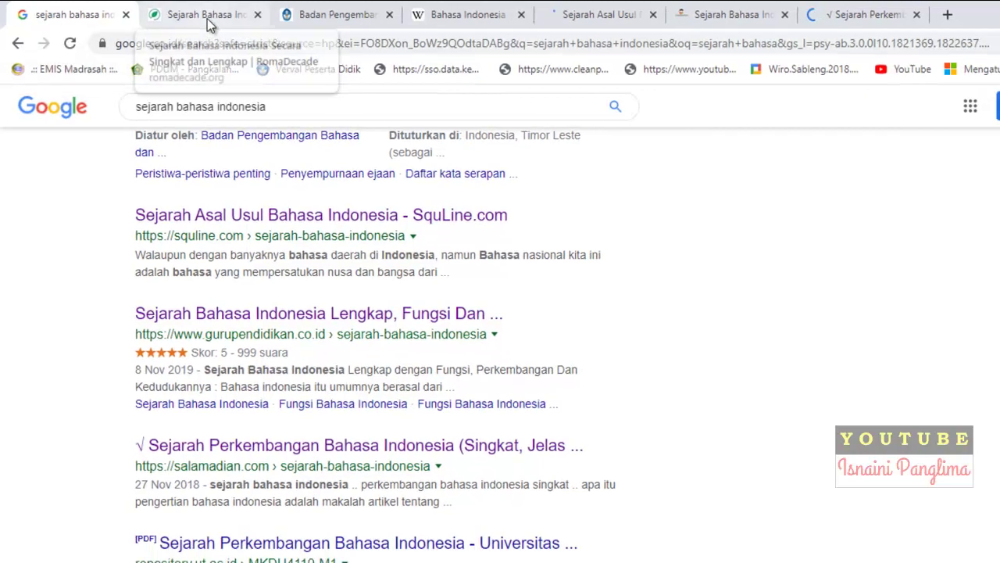
View the RomaDecade, Badan Bahasa and Wikipedia tabs, and return to the second tab to skim the RomaDecade article.
left_click(207, 17)
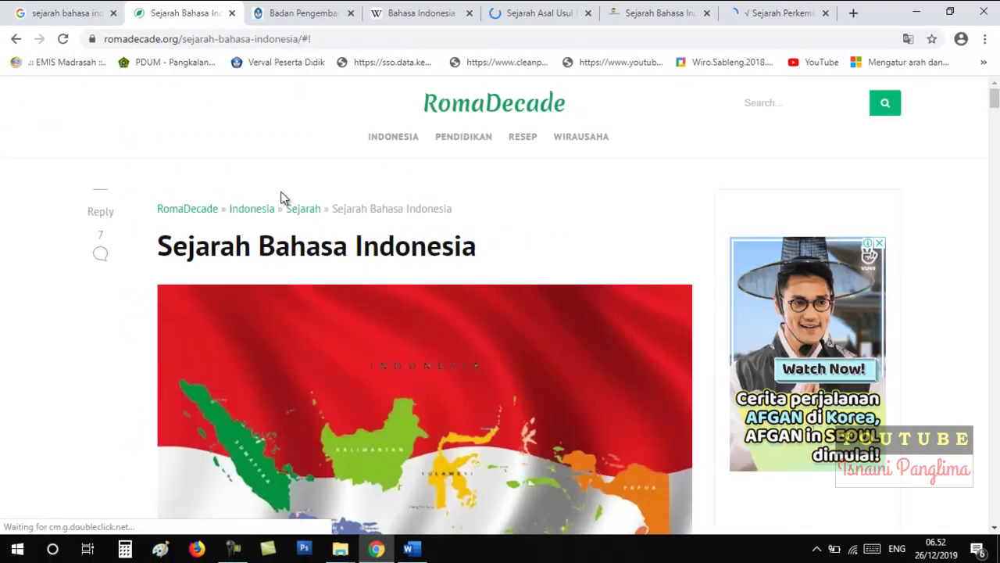
left_click(303, 22)
left_click(413, 20)
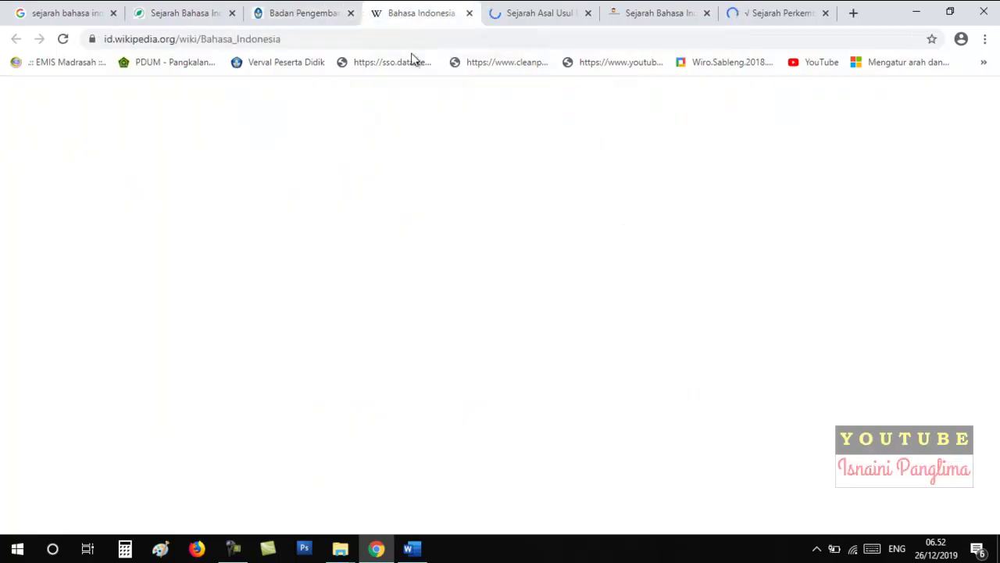
key("ctrl+2")
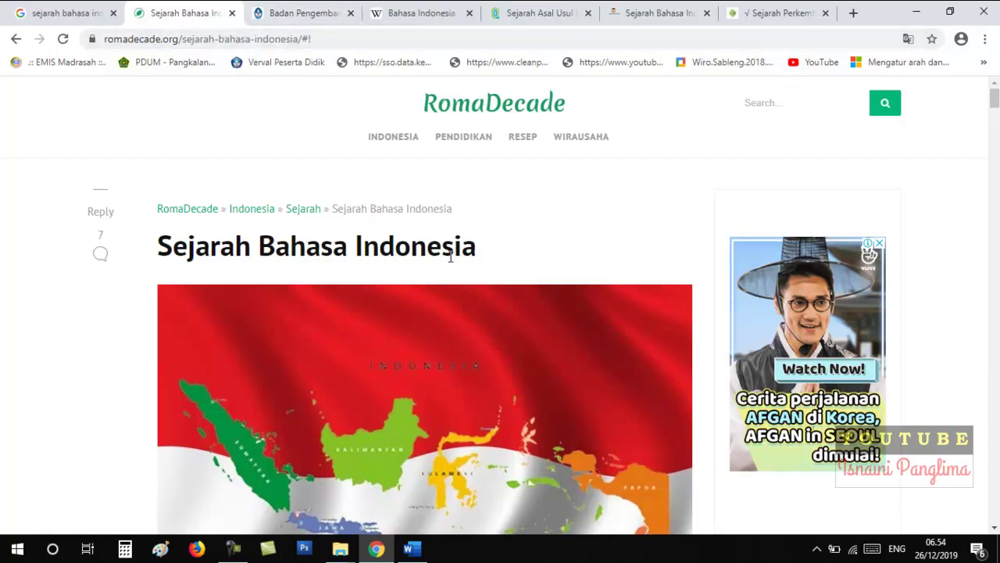
scroll(476, 254, "down", 10)
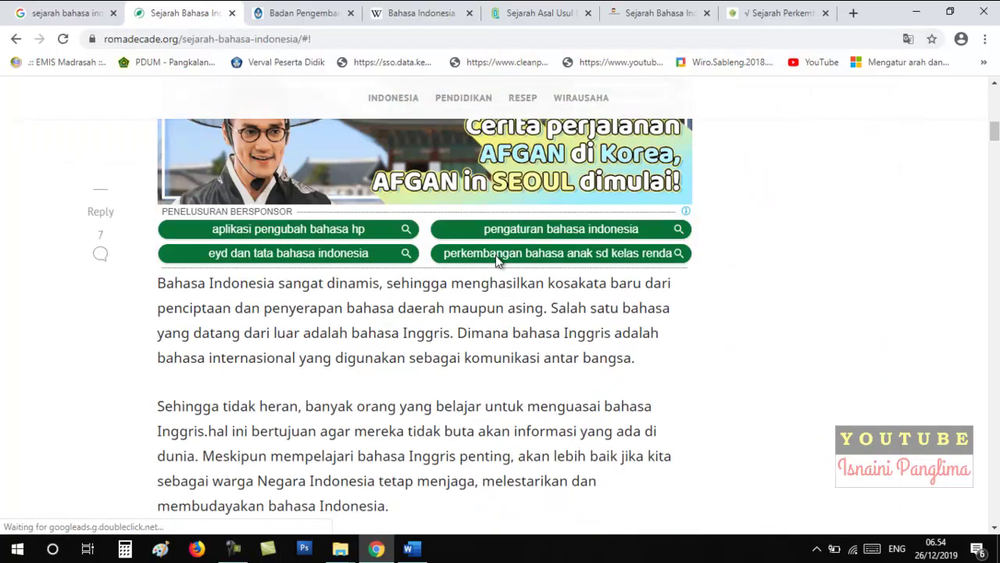
scroll(498, 264, "down", 12)
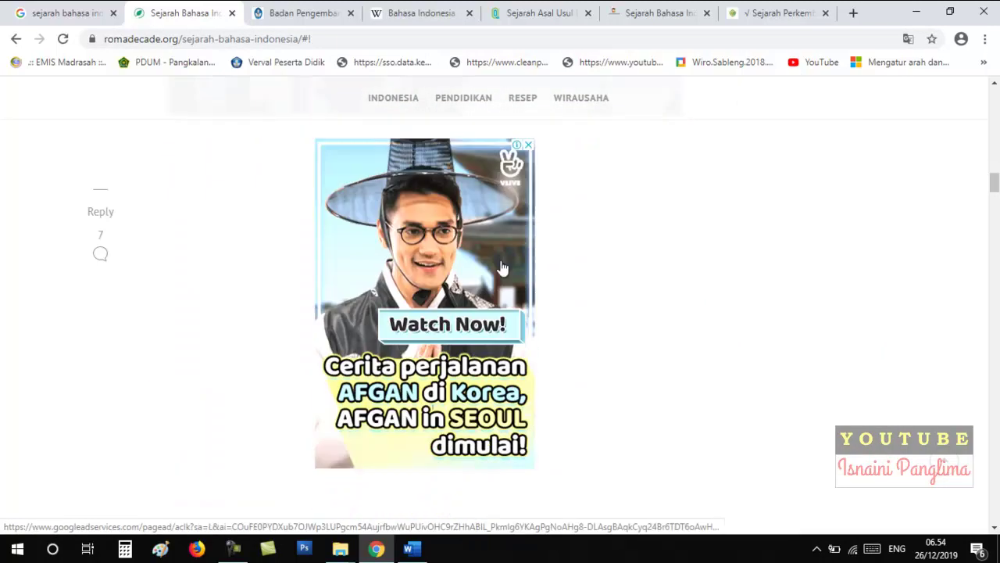
scroll(504, 270, "down", 4)
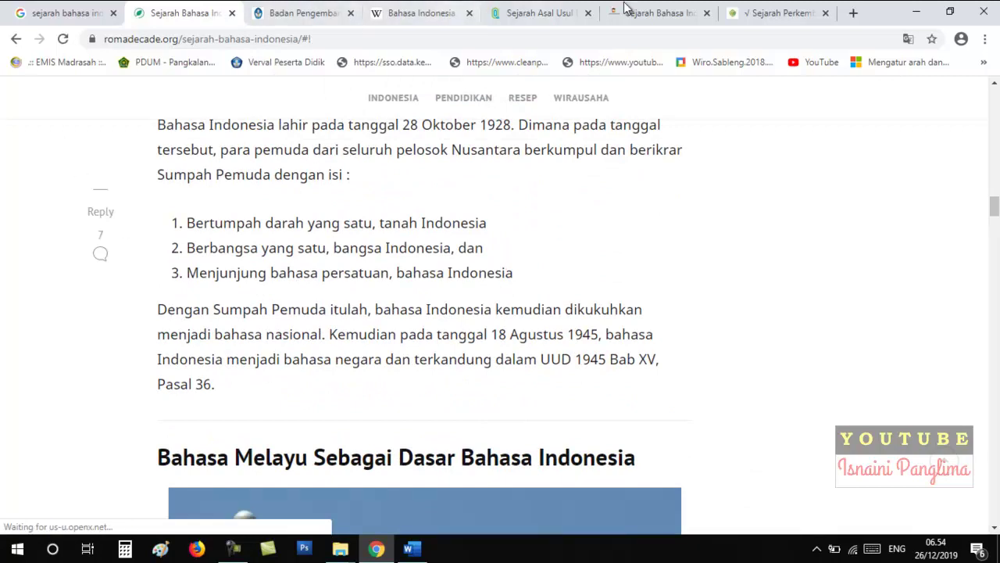
Close the Chrome window holding the search-result tabs, and restore all its closed tabs from a fresh Chrome window.
left_click(985, 19)
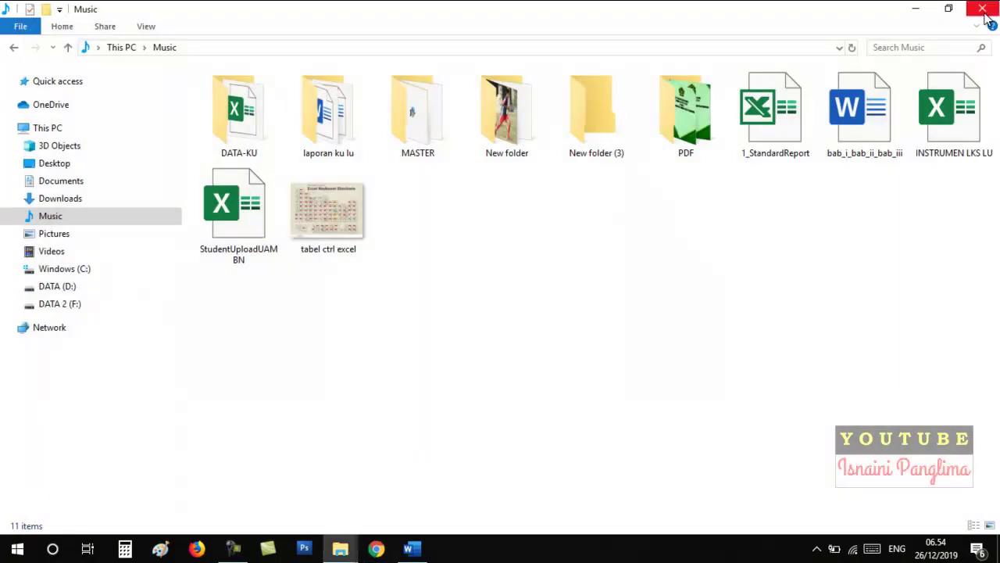
left_click(983, 11)
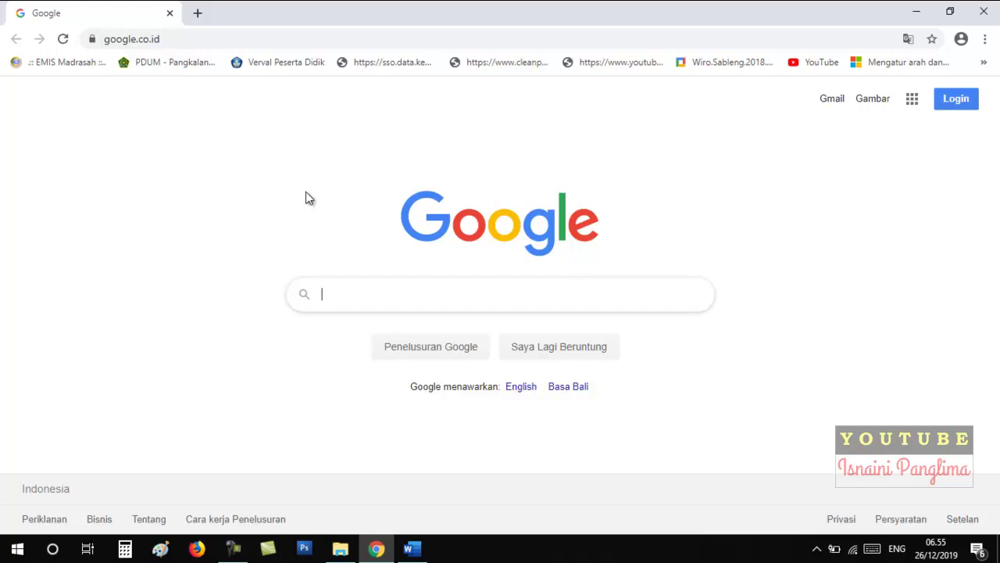
key("ctrl+shift+t")
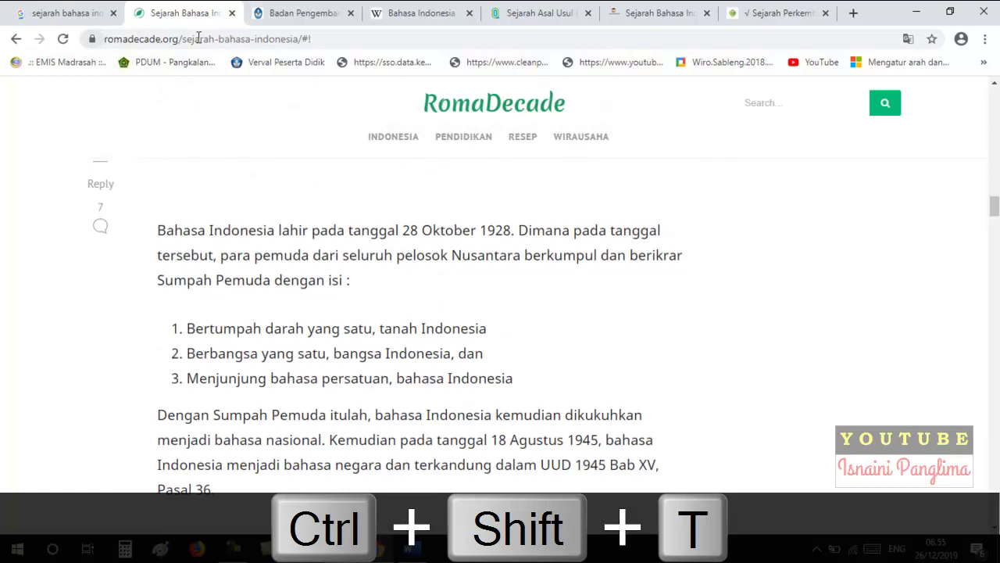
Check the restored search results, RomaDecade and Badan Bahasa tabs in turn.
left_click(47, 12)
left_click(156, 17)
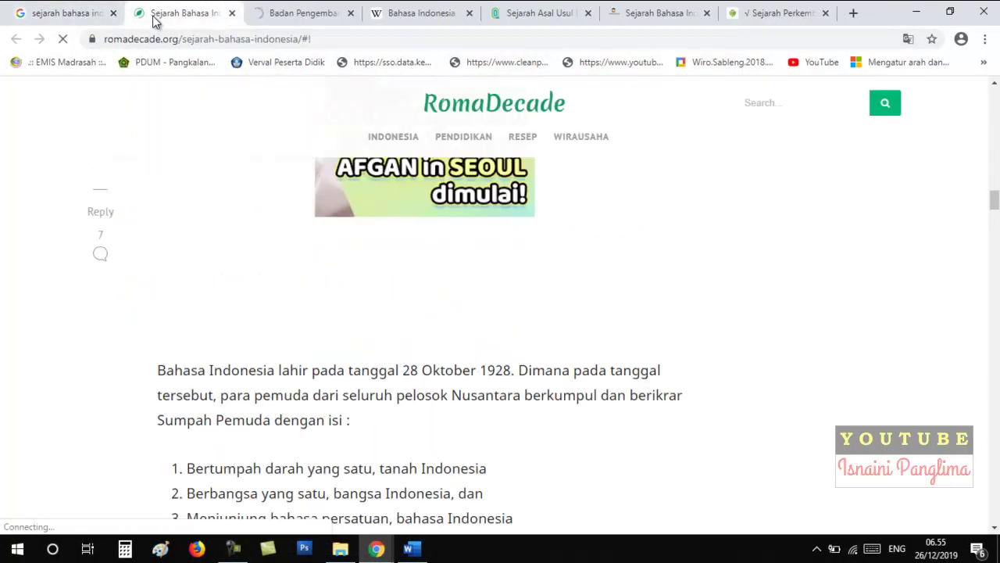
left_click(300, 14)
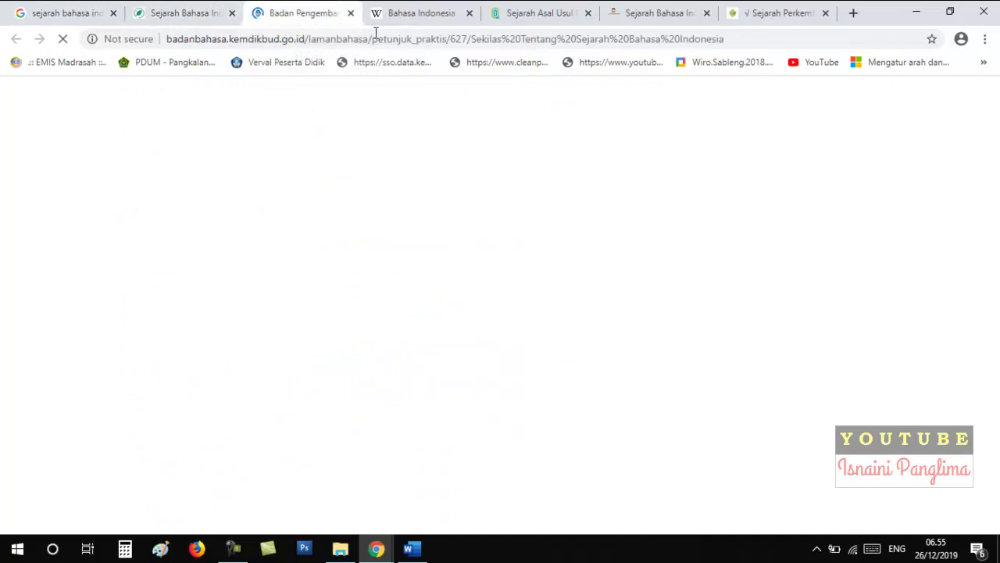
View the restored Wikipedia, Badan Bahasa and remaining article tabs one after another, and return to the search results tab.
left_click(404, 11)
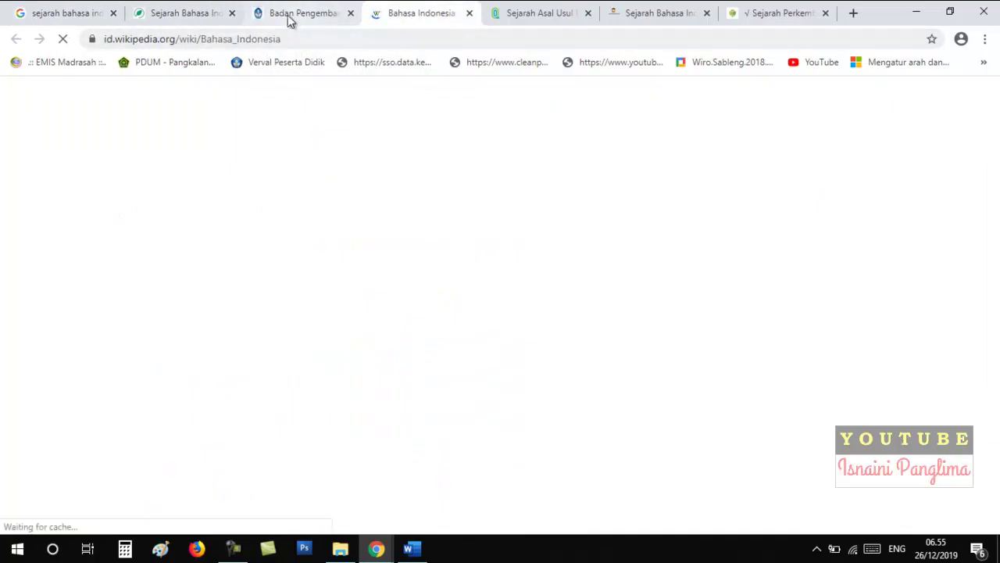
left_click(289, 17)
left_click(390, 14)
left_click(523, 14)
left_click(628, 13)
left_click(766, 17)
left_click(69, 14)
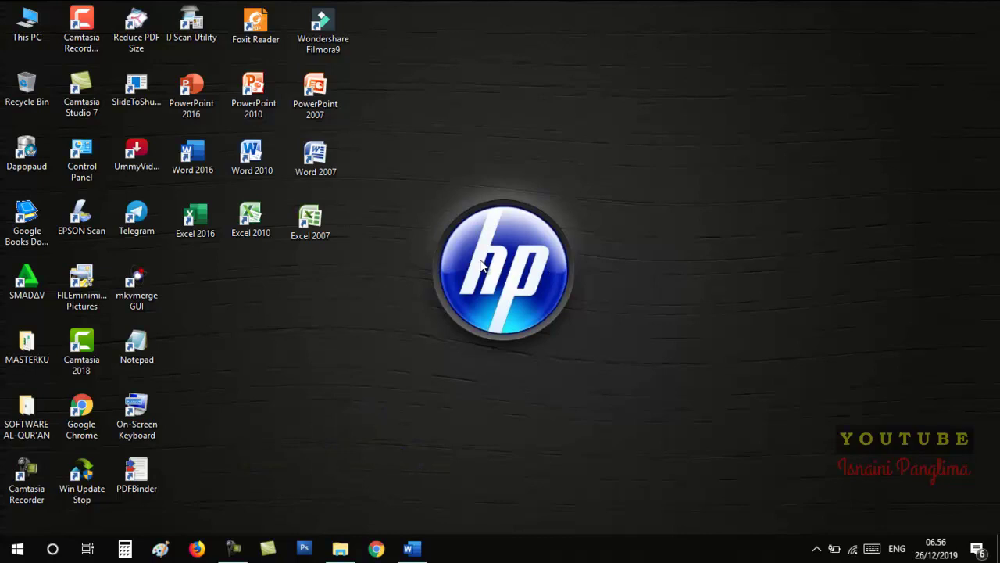
Open the Notepad desktop shortcut's name for editing, keep the name as it is and deselect the shortcut.
left_click(145, 350)
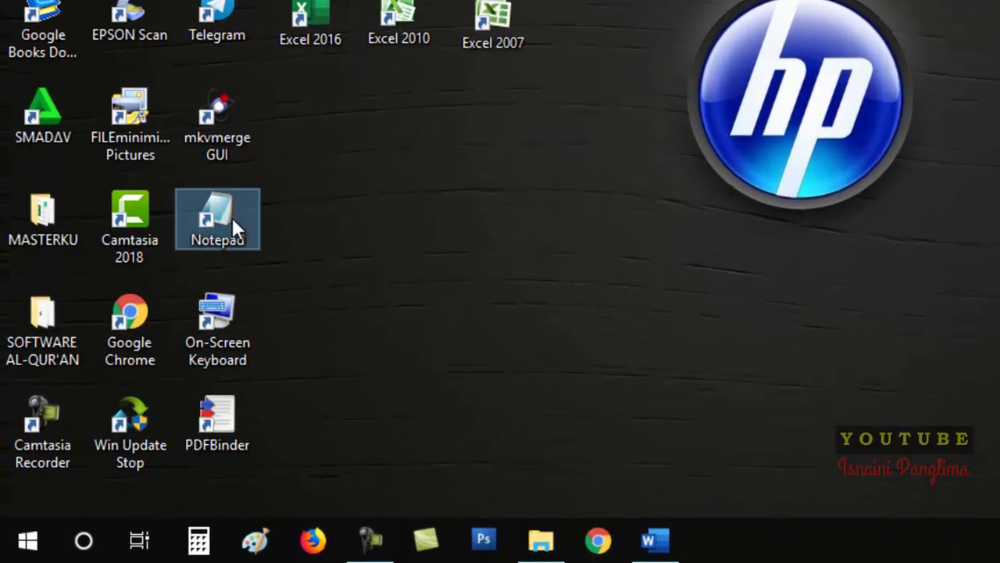
right_click(210, 242)
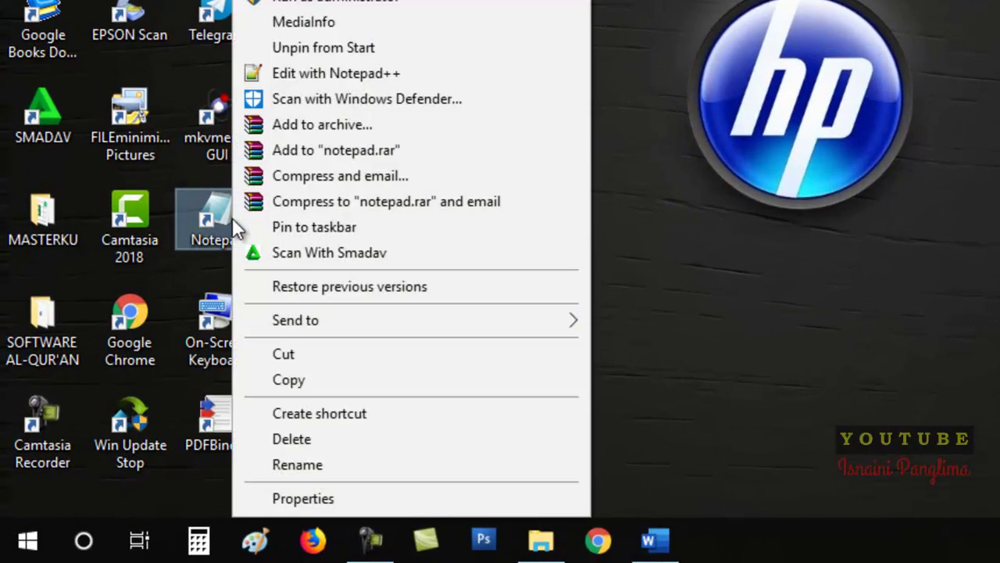
left_click(314, 461)
key("Return")
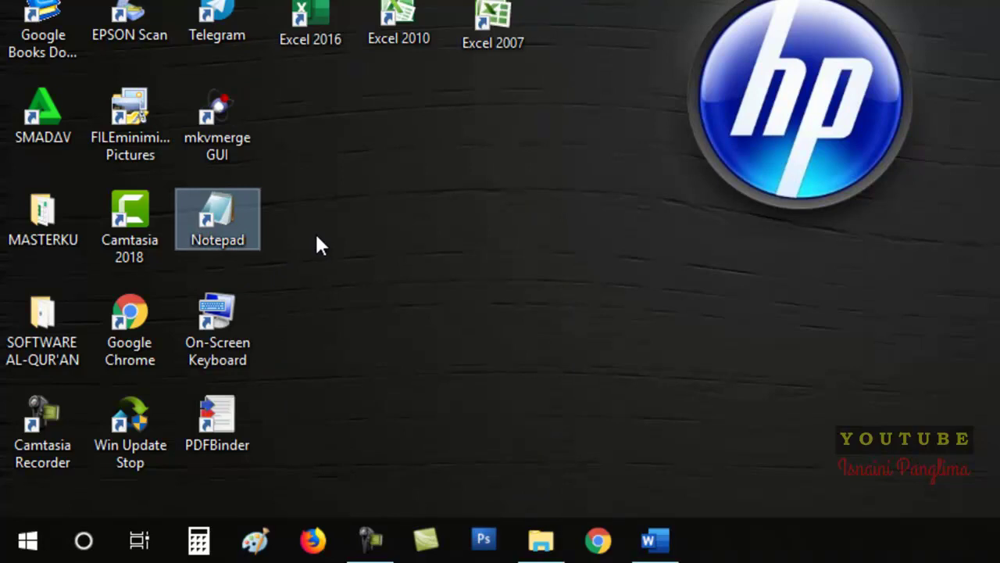
left_click(337, 242)
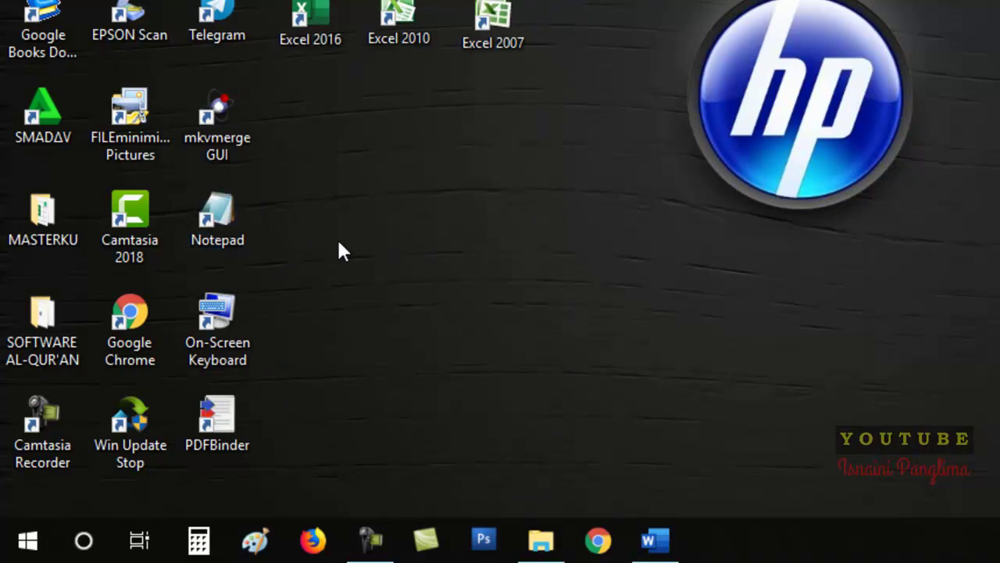
Rename the Notepad desktop shortcut as NTOEPADE TERBARY.
left_click(217, 217)
key("F2")
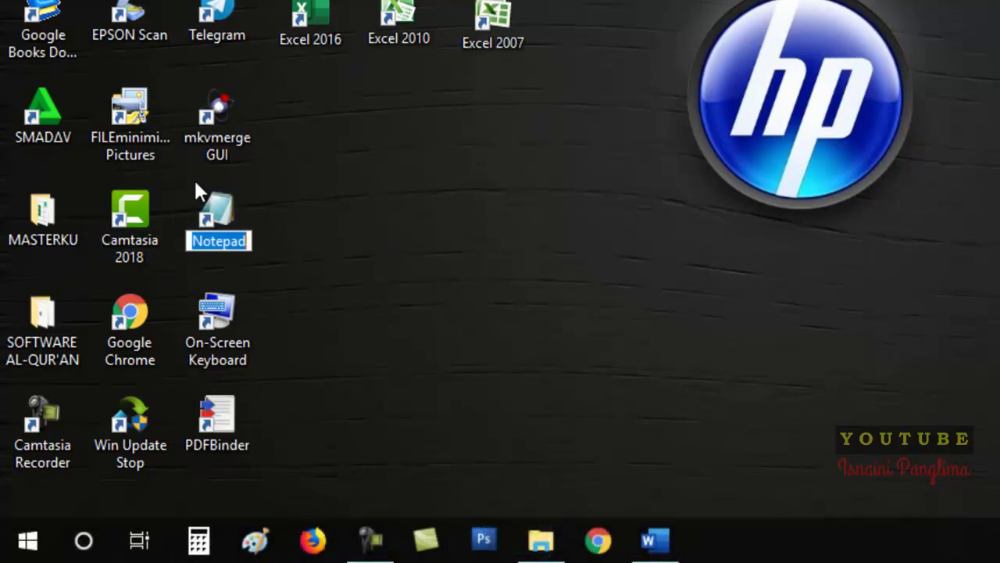
key("BackSpace")
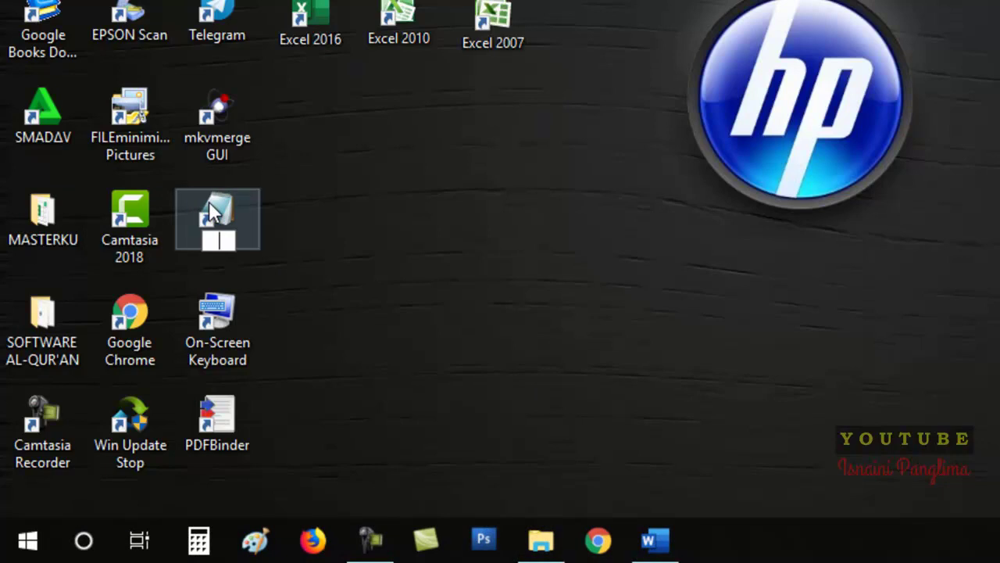
type("NTOEPADE TERB")
type("ARY")
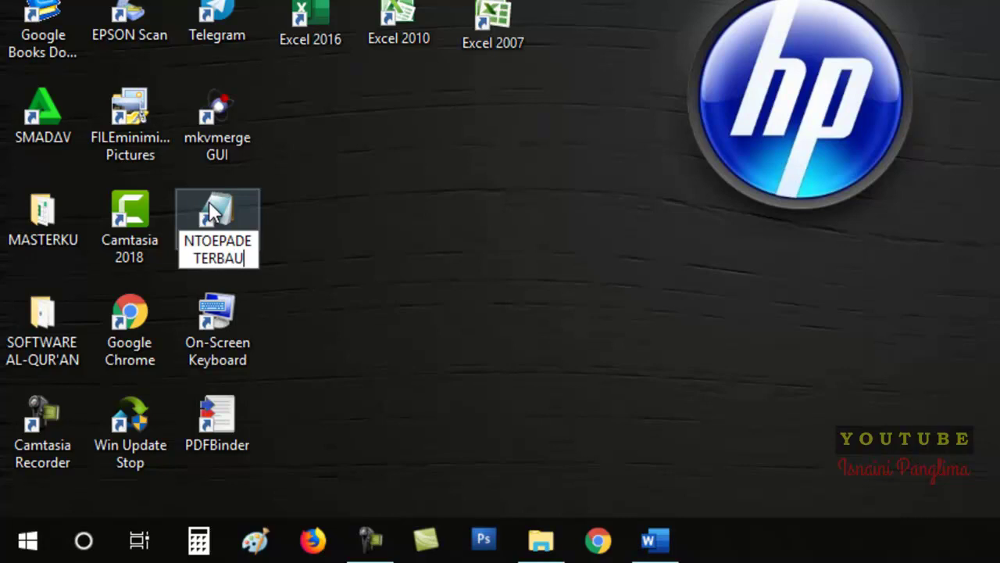
key("Return")
Correct the last letter of the renamed shortcut so its name reads NTOEPADE TERBARU.
key("F2")
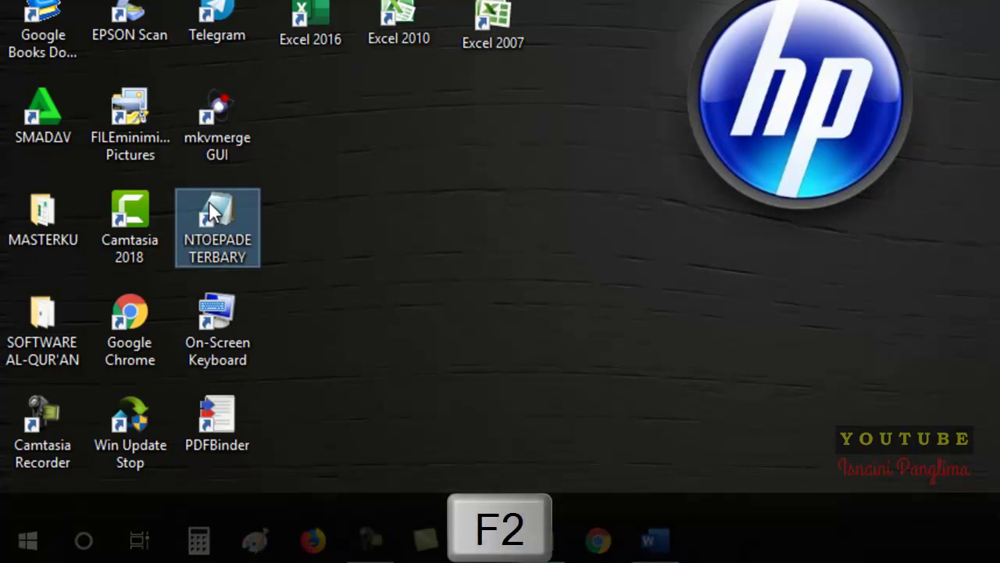
key("BackSpace")
type("U")
key("Return")
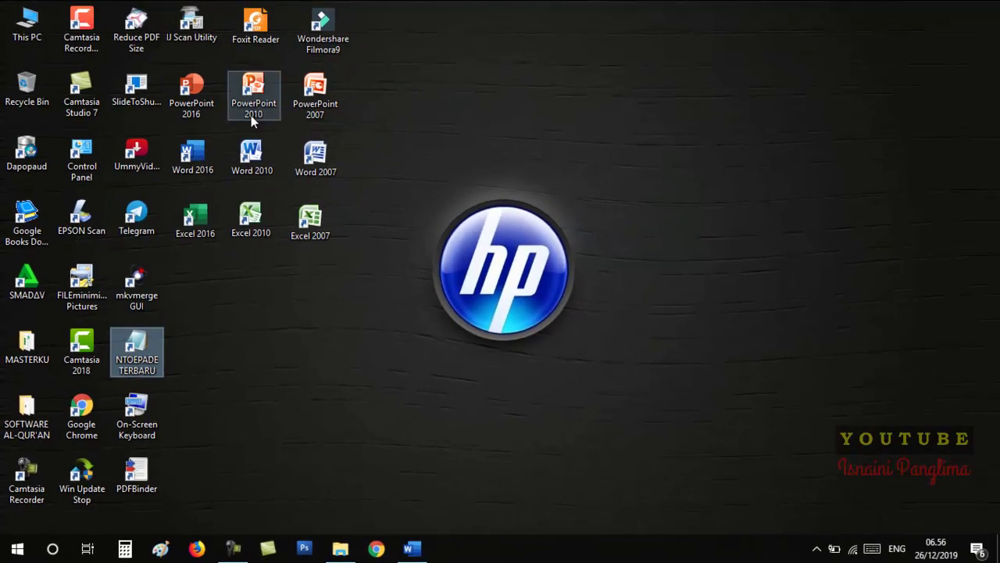
Open the names of several desktop shortcuts for editing, from PowerPoint 2010 to Excel 2016, and leave each without changing it.
left_click(251, 114)
key("F2")
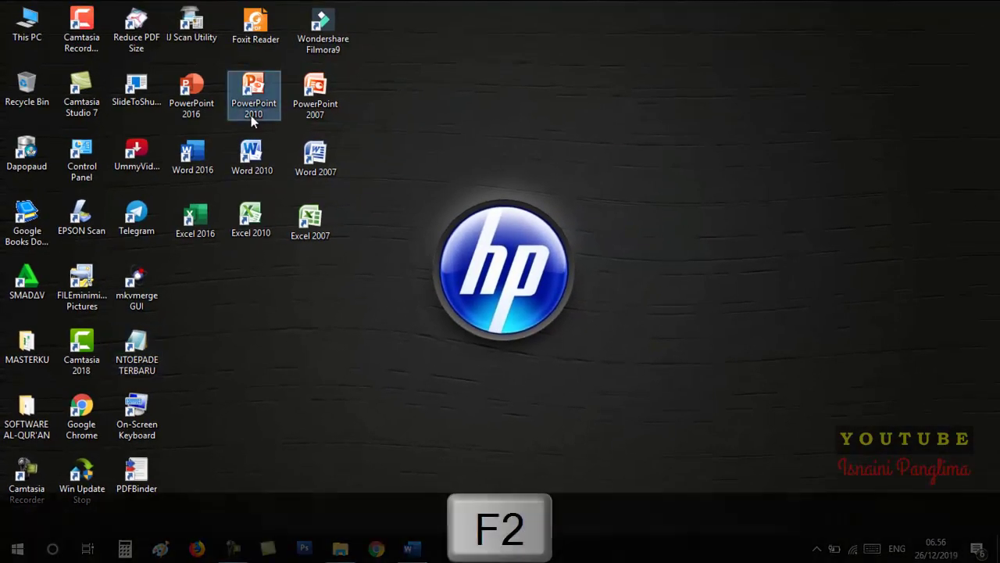
left_click(186, 112)
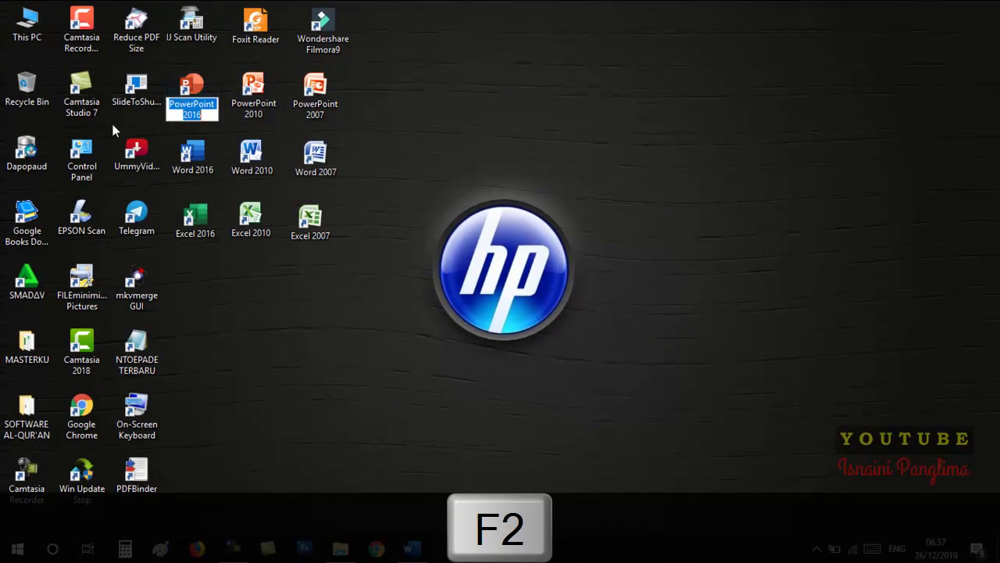
left_click(84, 160)
key("F2")
left_click(134, 219)
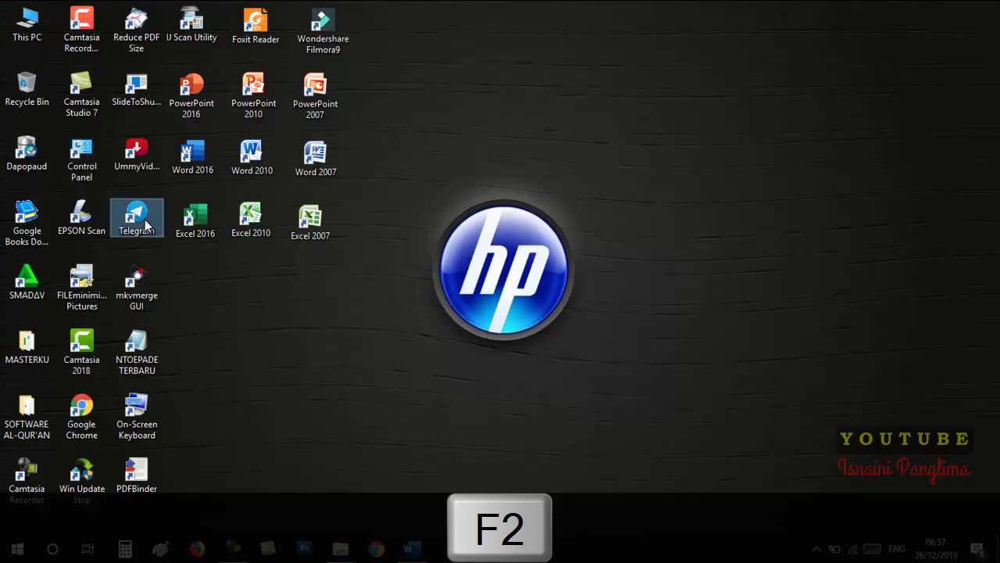
left_click(201, 227)
key("F2")
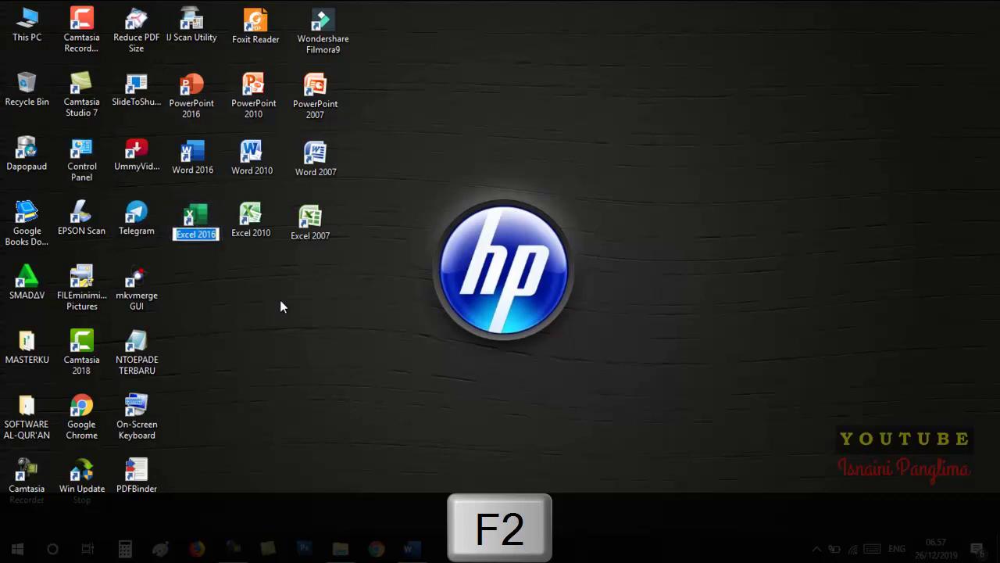
left_click(301, 292)
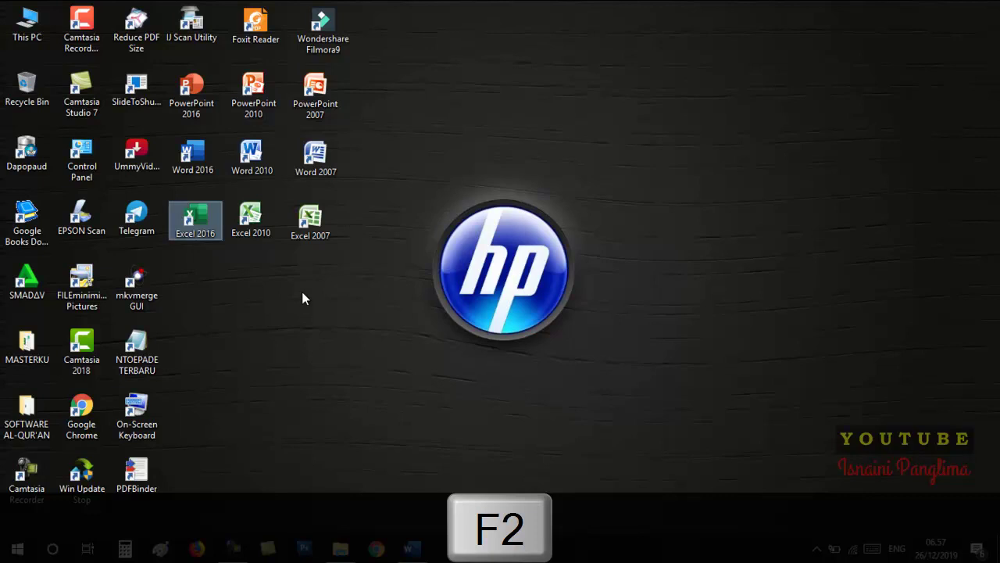
Switch to File Explorer's Music folder and open the names of New folder (3) and StudentUploadUAMBN for editing, leaving both unchanged.
left_click(344, 476)
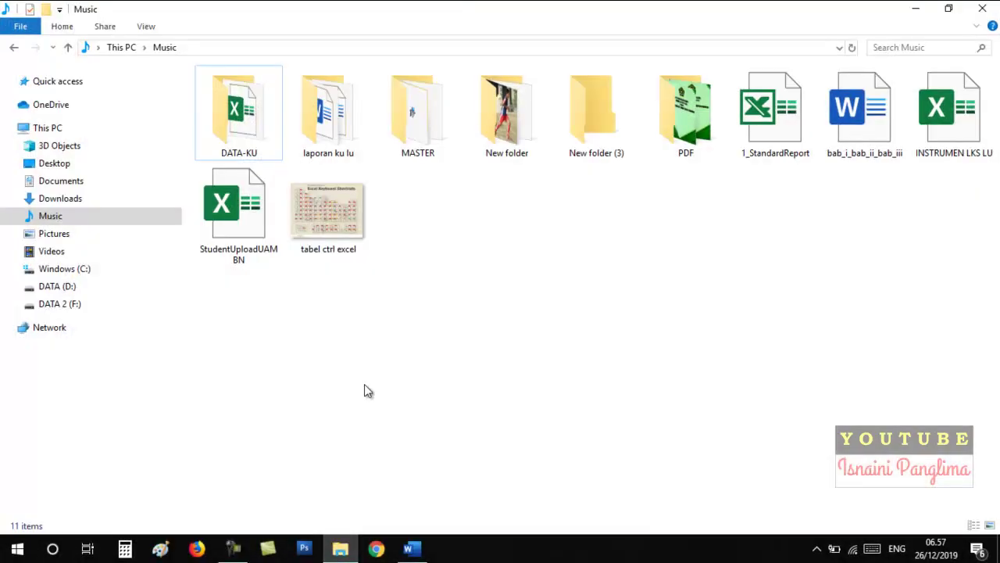
left_click(585, 135)
key("F2")
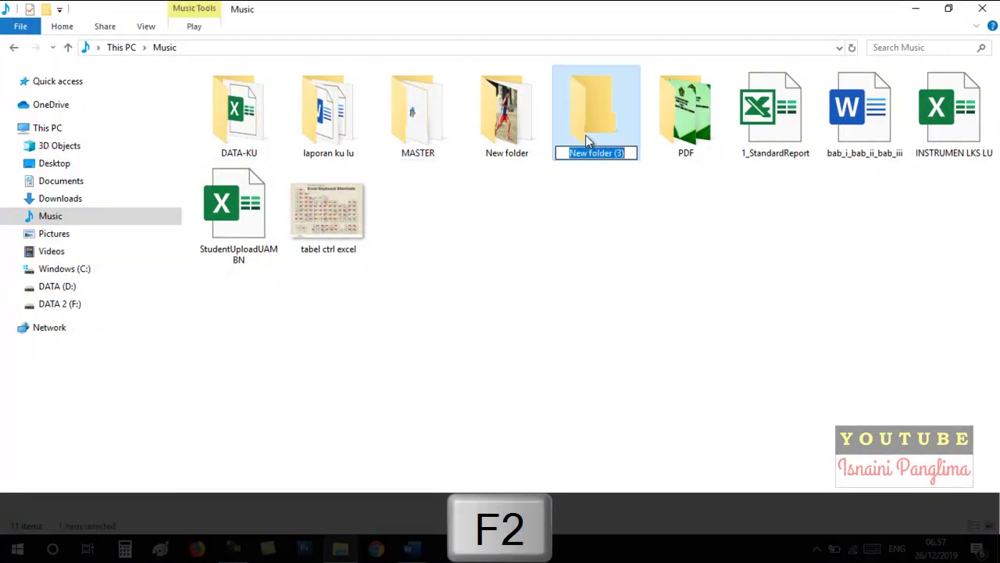
left_click(664, 203)
left_click(238, 207)
key("F2")
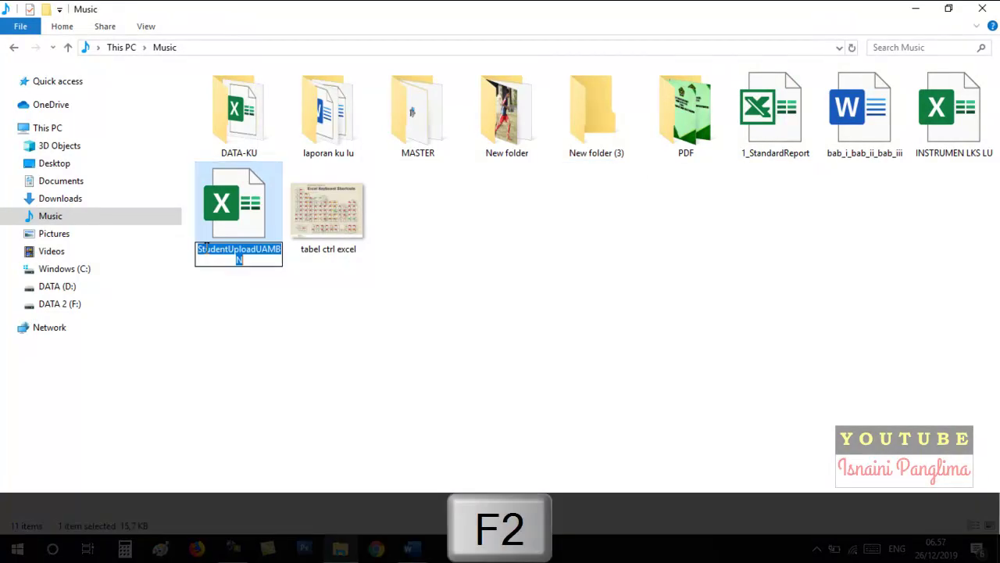
left_click(447, 284)
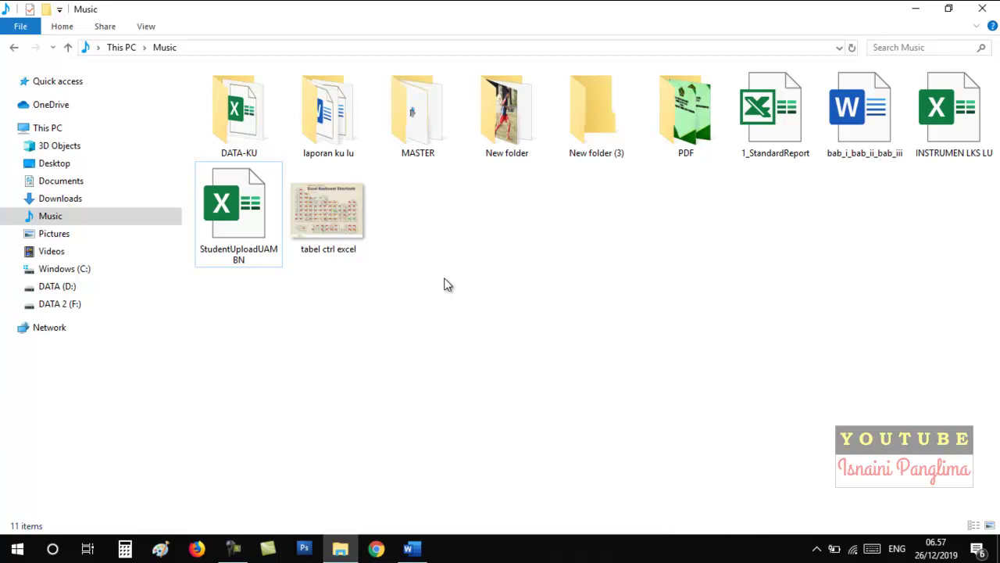
Open Task Manager, look through the running apps and background processes, and close it.
key("ctrl+shift+Escape")
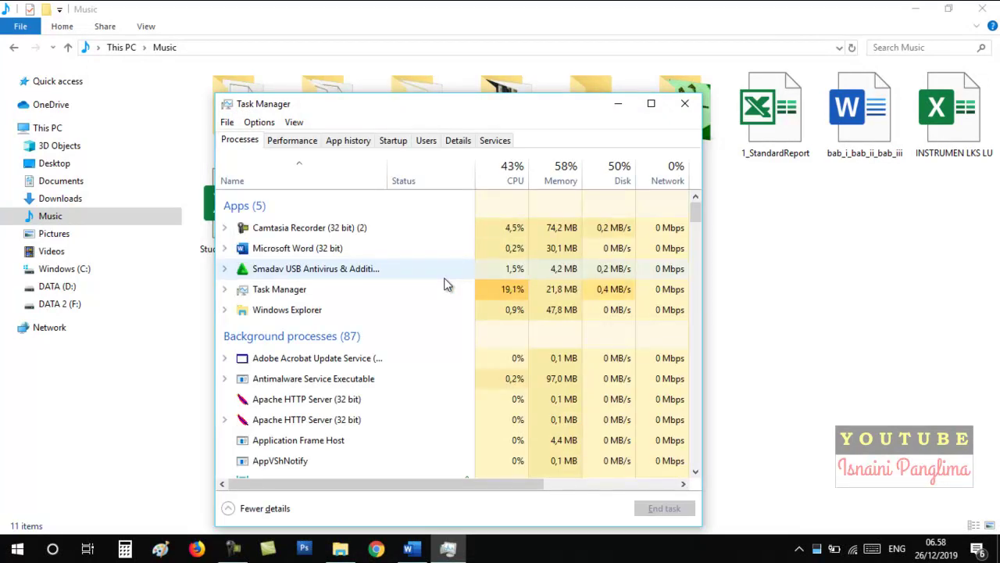
left_click_drag(437, 107, 432, 86)
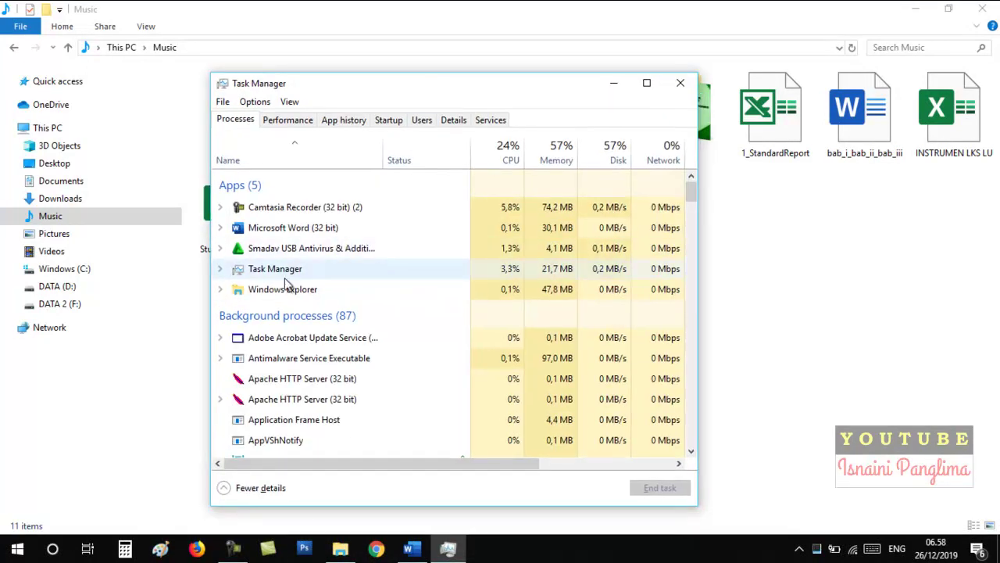
scroll(286, 283, "down", 4)
scroll(317, 277, "down", 3)
scroll(318, 275, "up", 5)
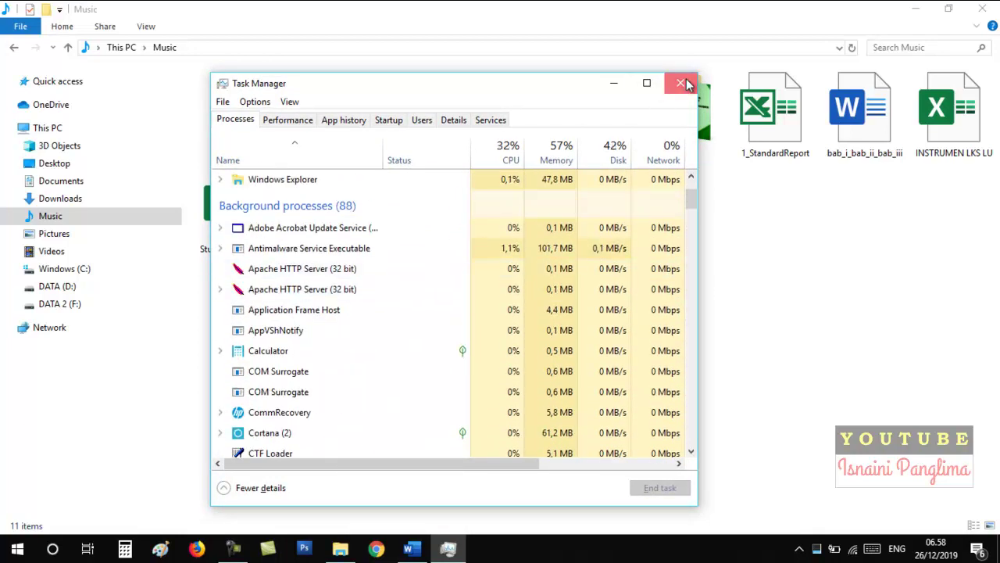
left_click(686, 84)
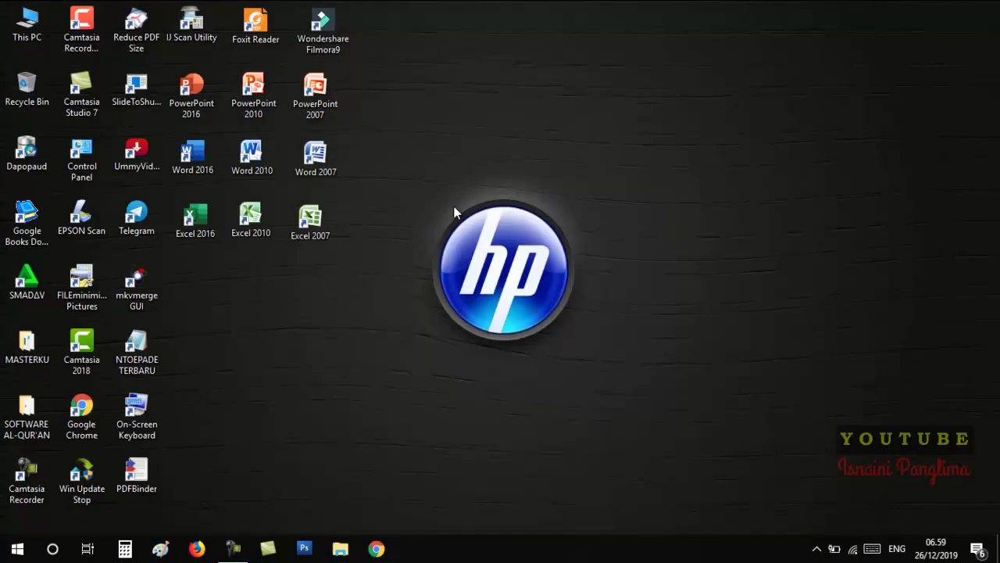